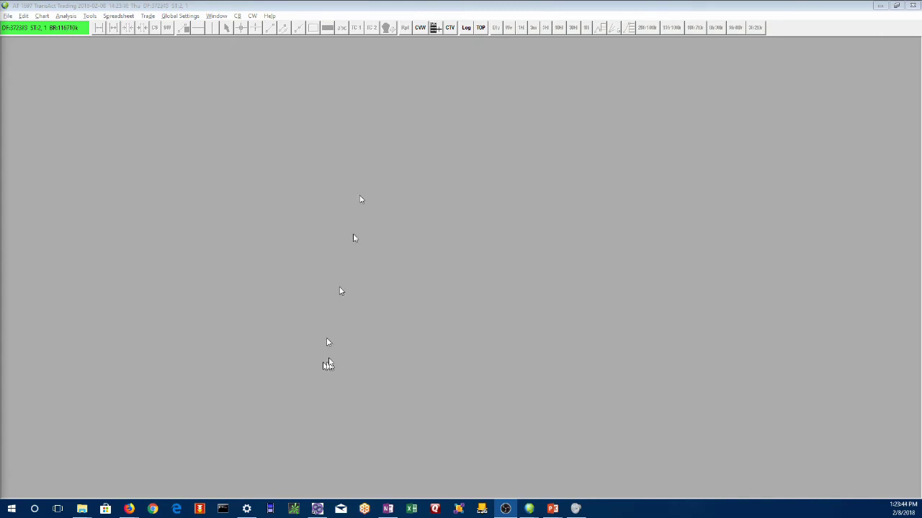
- Open the saved chartbook S3 NQ 2018-01-28.cht
{"action": "left_click", "coordinate": [170, 5]}
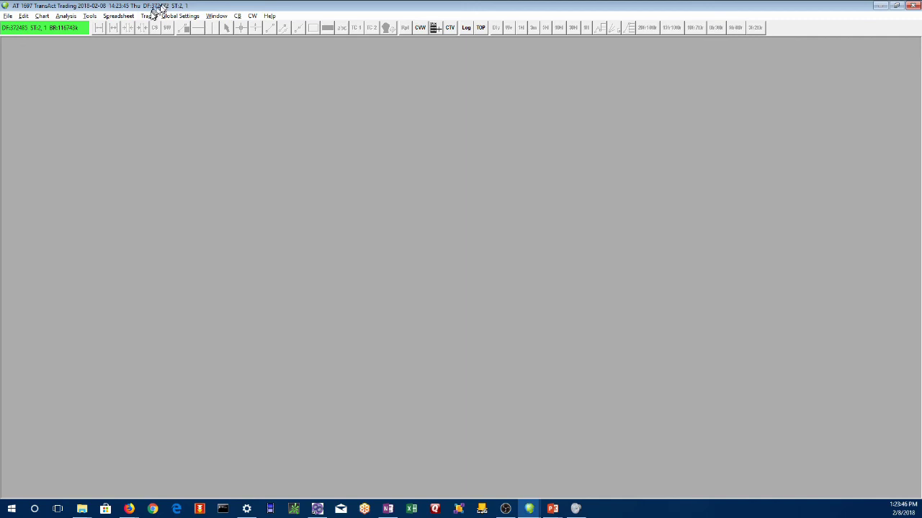
{"action": "left_click", "coordinate": [148, 15]}
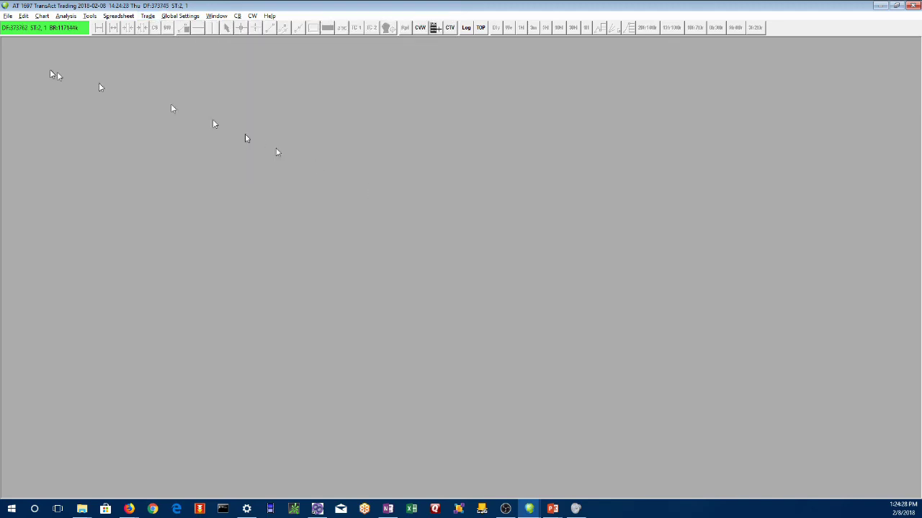
{"action": "left_click", "coordinate": [8, 15]}
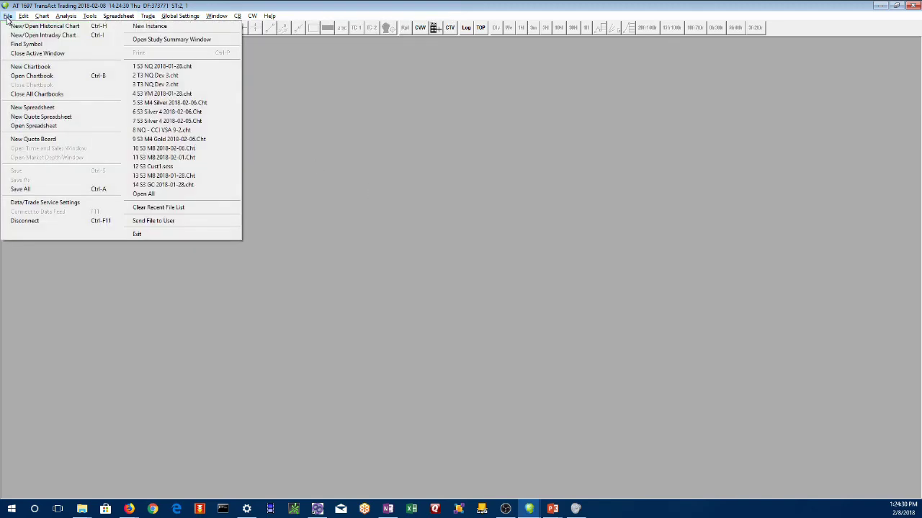
{"action": "left_click", "coordinate": [18, 76]}
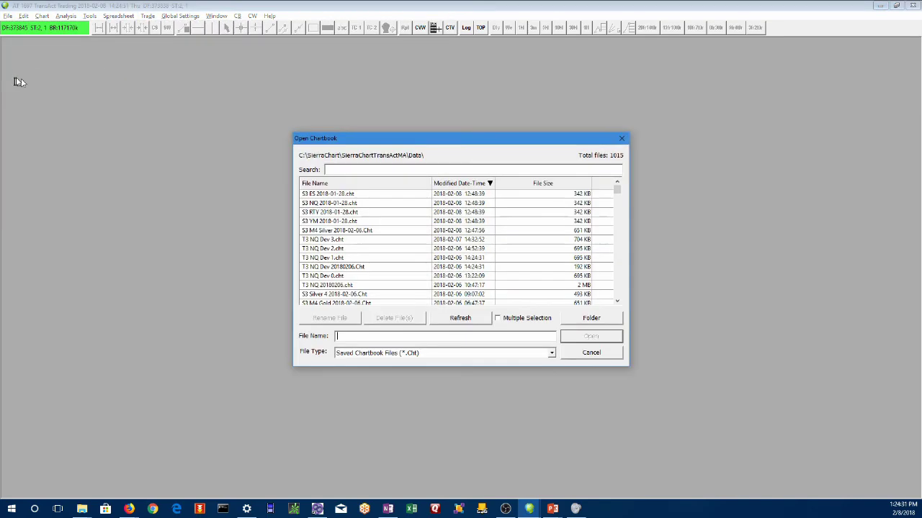
{"action": "double_click", "coordinate": [327, 203]}
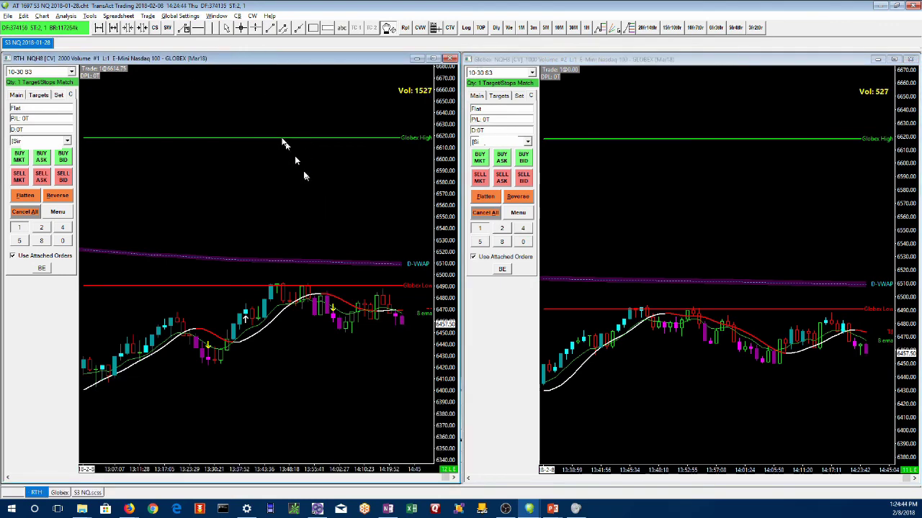
- Enable Trade Simulation Mode so new orders are simulated
{"action": "left_click", "coordinate": [147, 16]}
{"action": "left_click", "coordinate": [180, 25]}
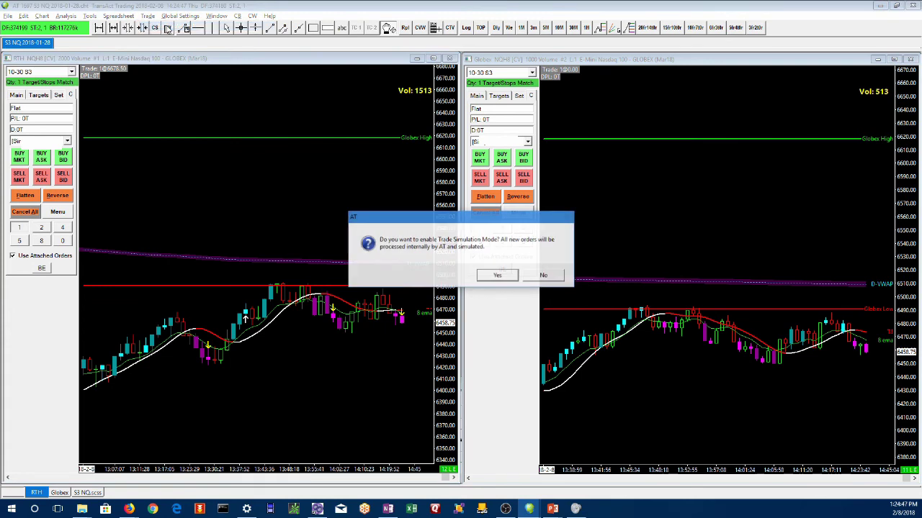
{"action": "left_click", "coordinate": [506, 277]}
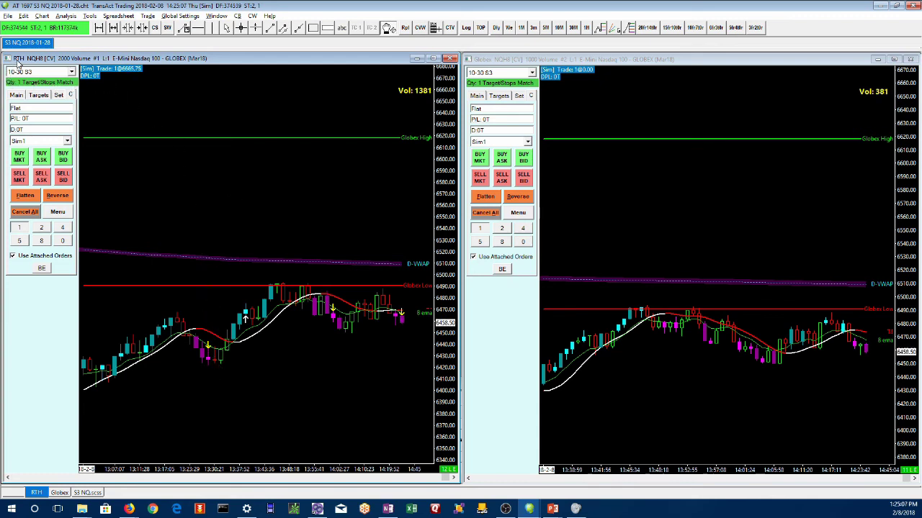
- Review the main chart settings of the RTH 2000 Volume chart and leave them without applying anything
{"action": "right_click", "coordinate": [223, 200]}
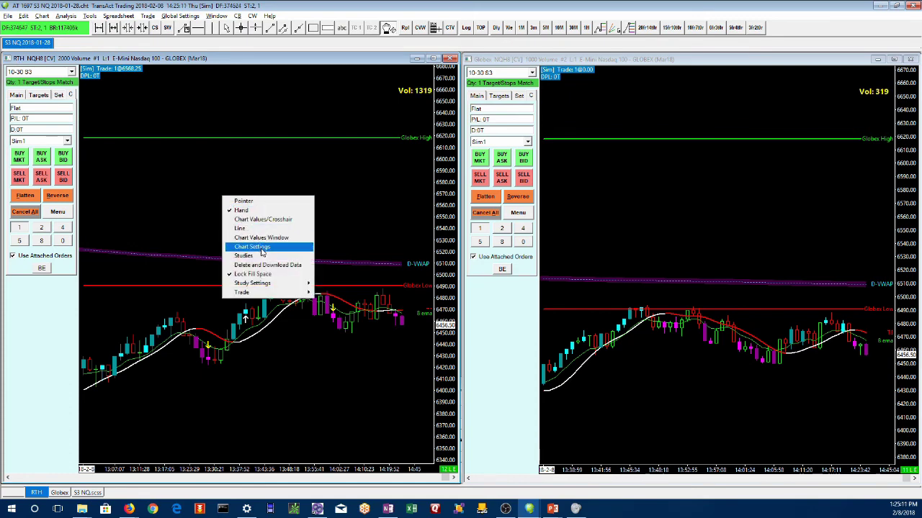
{"action": "left_click", "coordinate": [261, 247]}
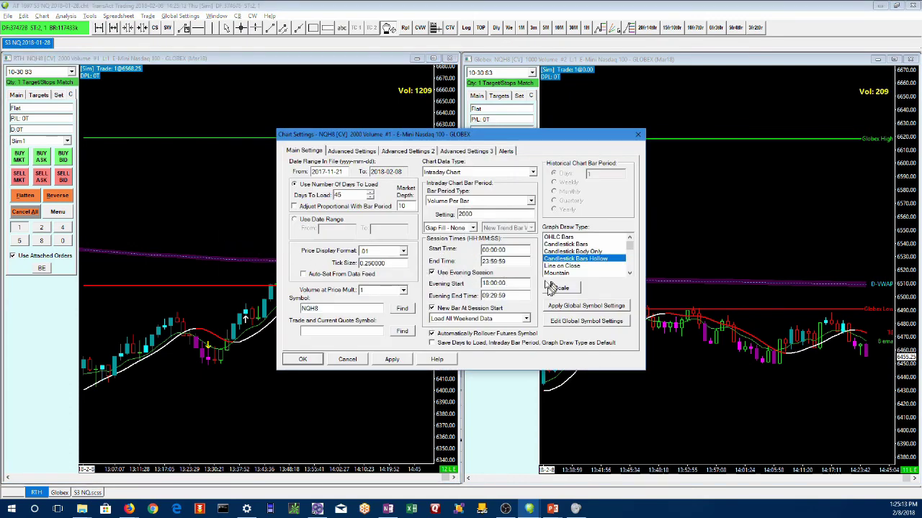
{"action": "left_click", "coordinate": [350, 359]}
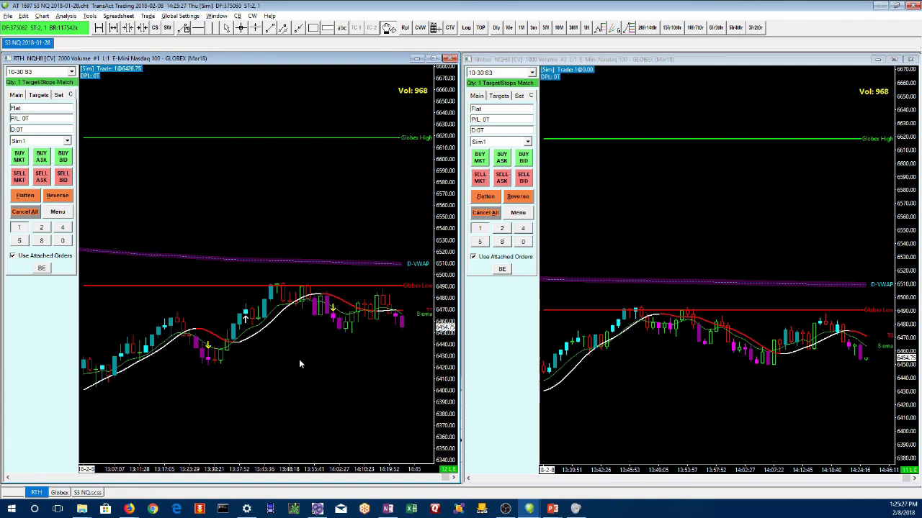
- Make the Globex chart active and enable global auto trading
{"action": "left_click", "coordinate": [702, 204]}
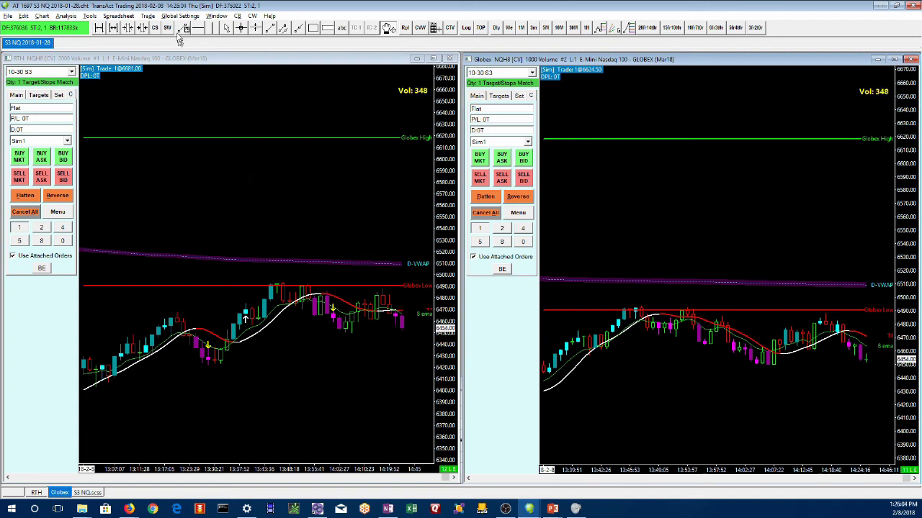
{"action": "left_click", "coordinate": [147, 16]}
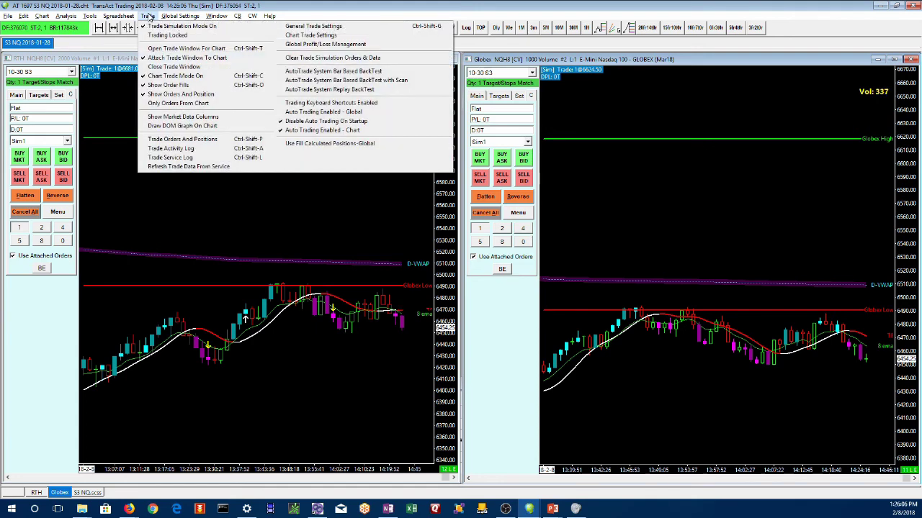
{"action": "left_click", "coordinate": [328, 113]}
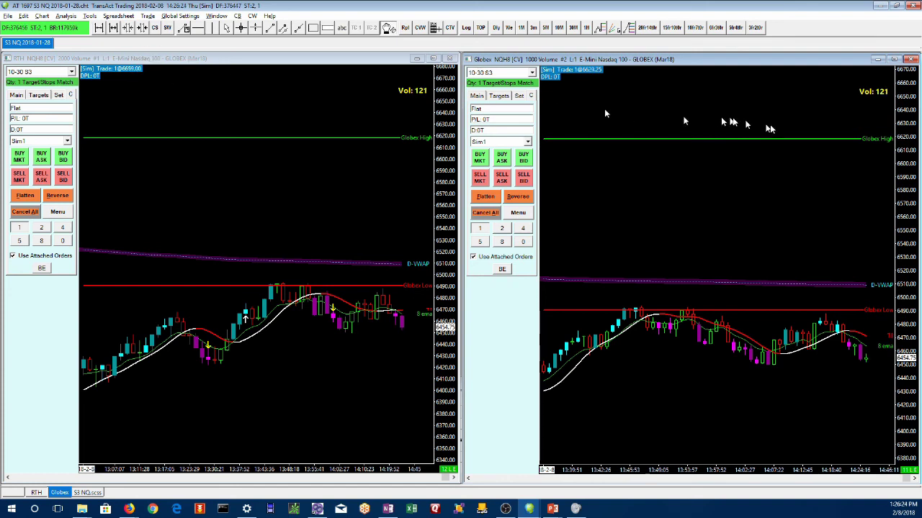
- Add the Auto Trading On/Off - Global command to Control Bar 1 after the first separator
{"action": "right_click", "coordinate": [815, 30]}
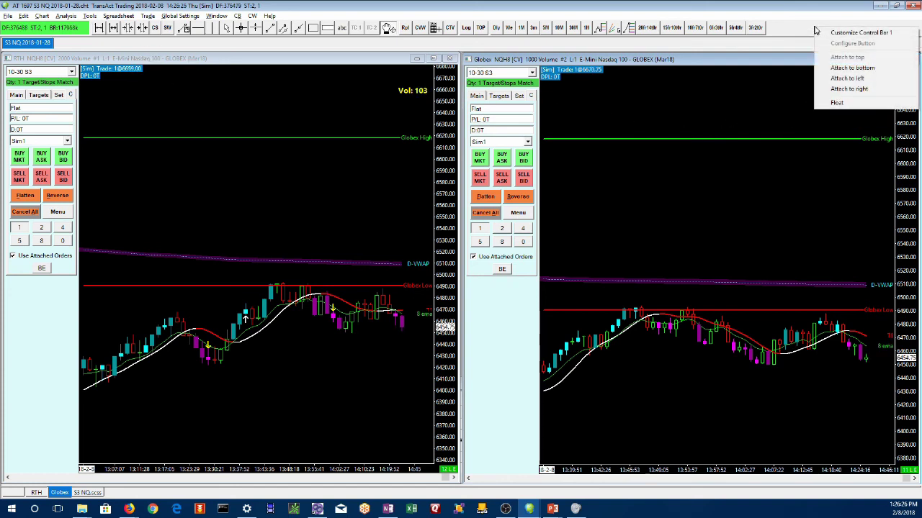
{"action": "left_click", "coordinate": [842, 34]}
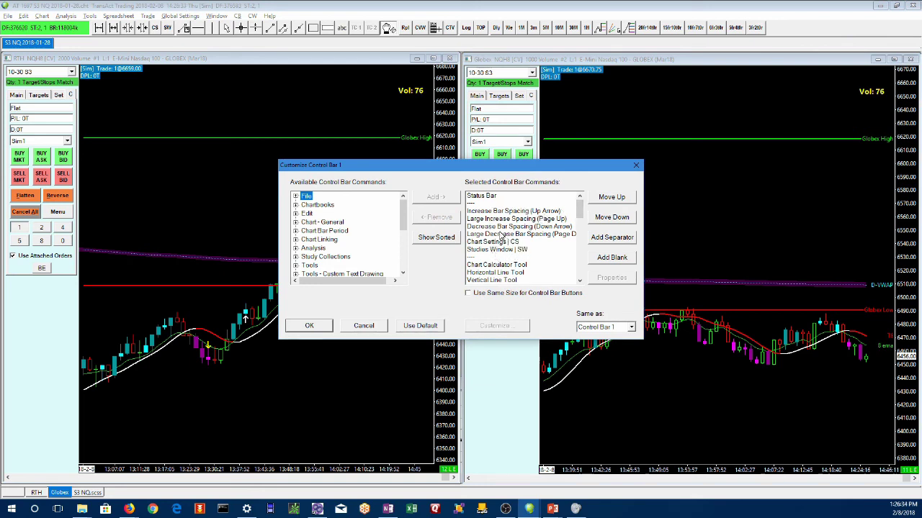
{"action": "left_click", "coordinate": [484, 203]}
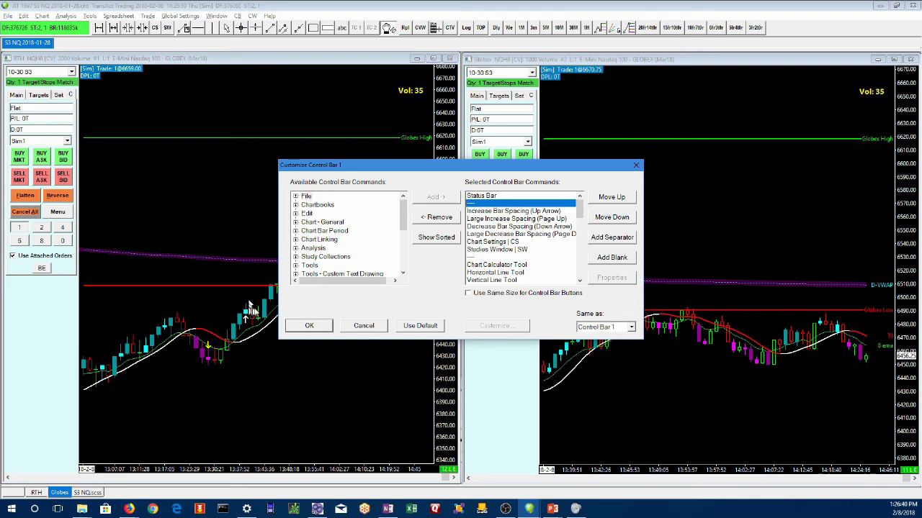
{"action": "left_click_drag", "start_coordinate": [401, 218], "coordinate": [398, 247]}
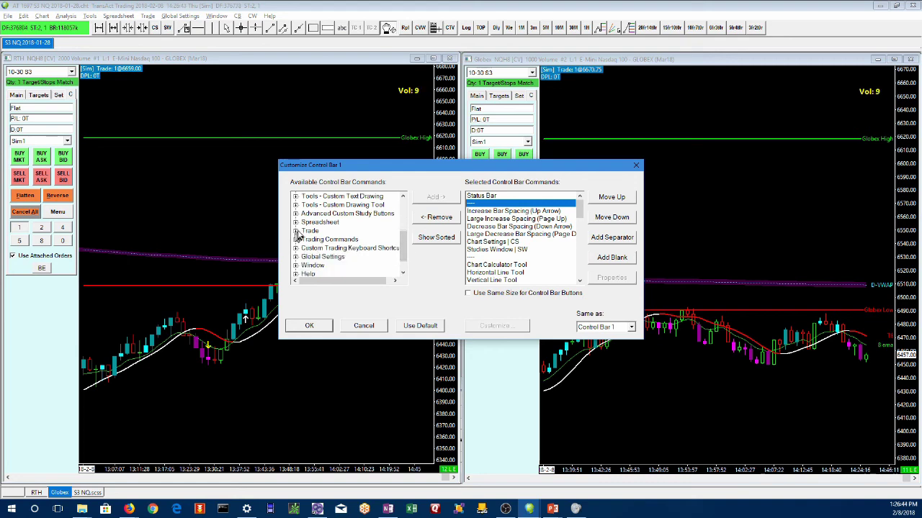
{"action": "left_click", "coordinate": [295, 231]}
{"action": "scroll", "coordinate": [393, 238], "scroll_direction": "down", "scroll_amount": 5}
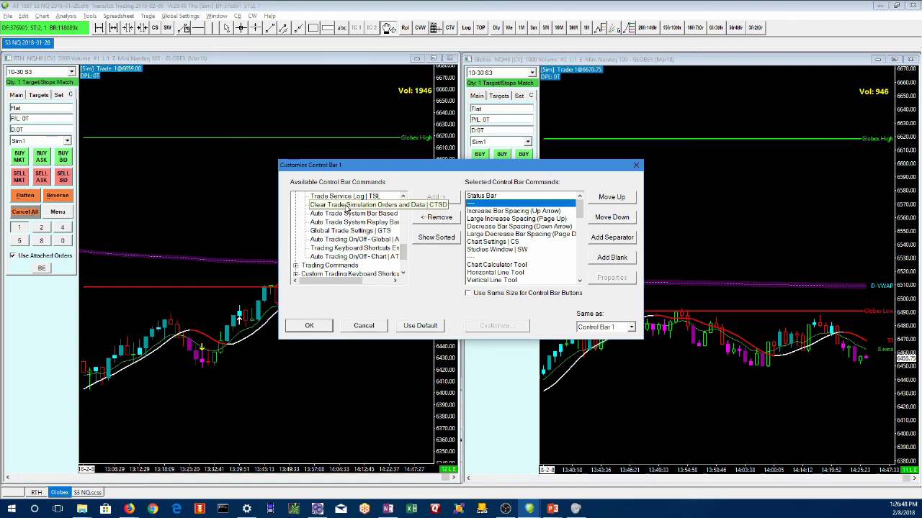
{"action": "left_click", "coordinate": [337, 241]}
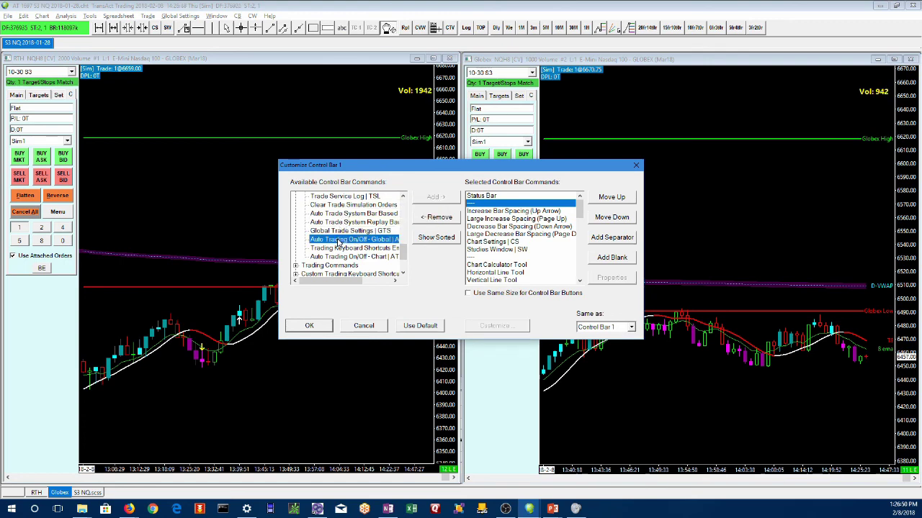
{"action": "left_click", "coordinate": [429, 197]}
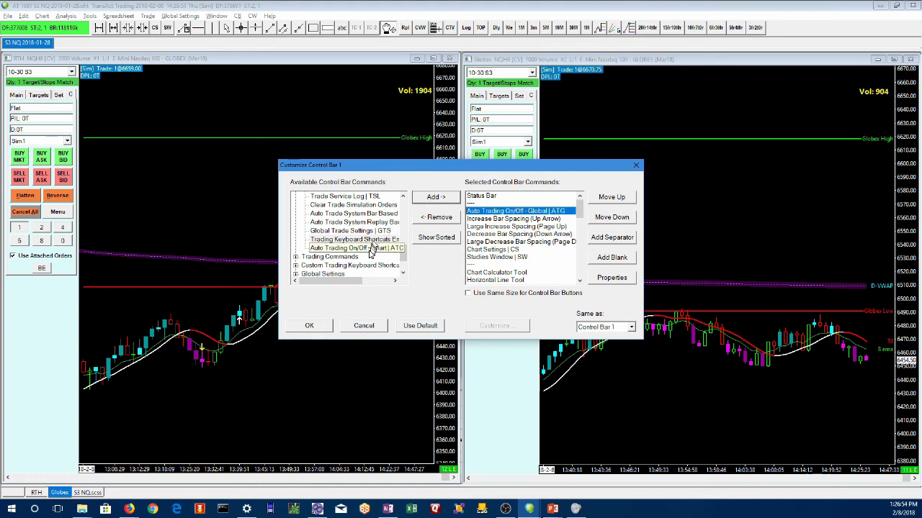
- Add the Auto Trading On/Off - Chart command below the global one and apply the Control Bar 1 customization
{"action": "left_click", "coordinate": [361, 248]}
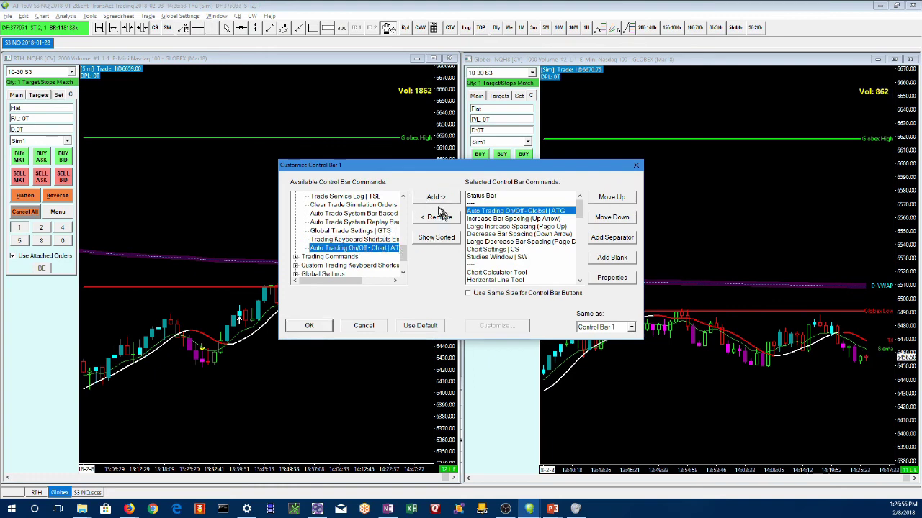
{"action": "left_click", "coordinate": [435, 201]}
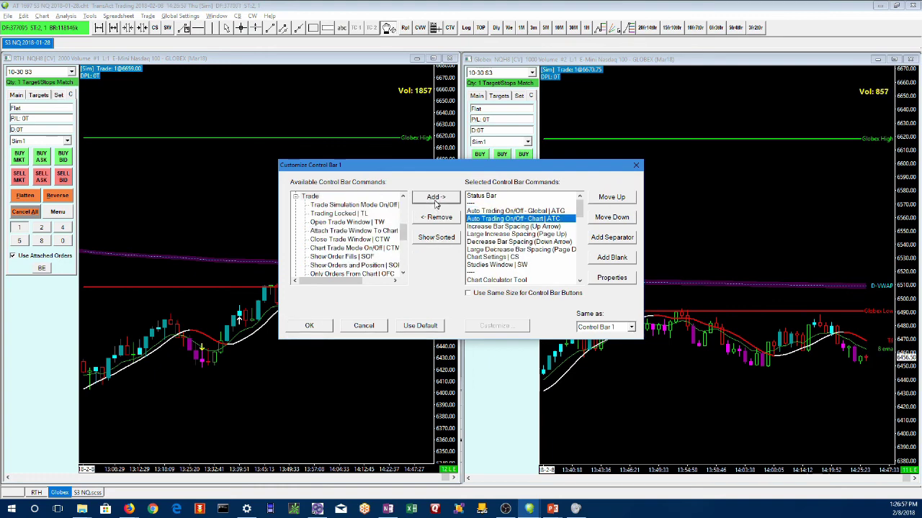
{"action": "left_click", "coordinate": [559, 213]}
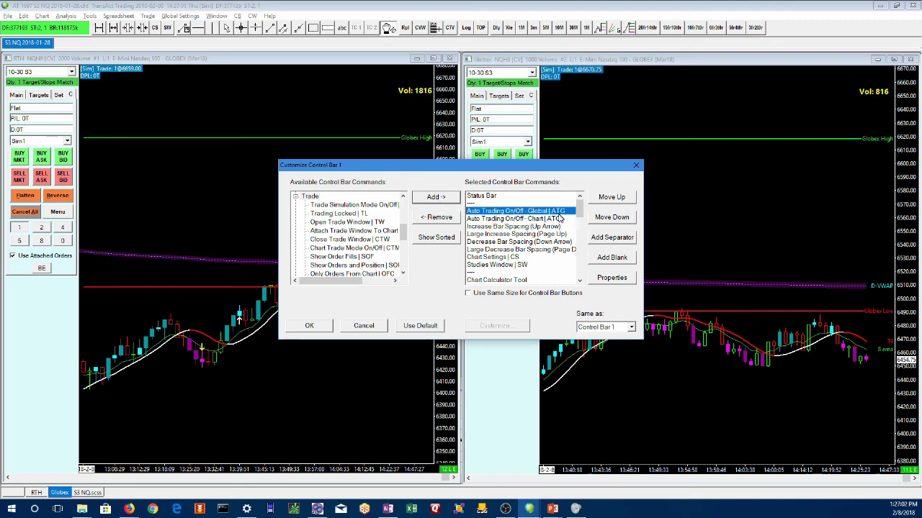
{"action": "left_click", "coordinate": [561, 219]}
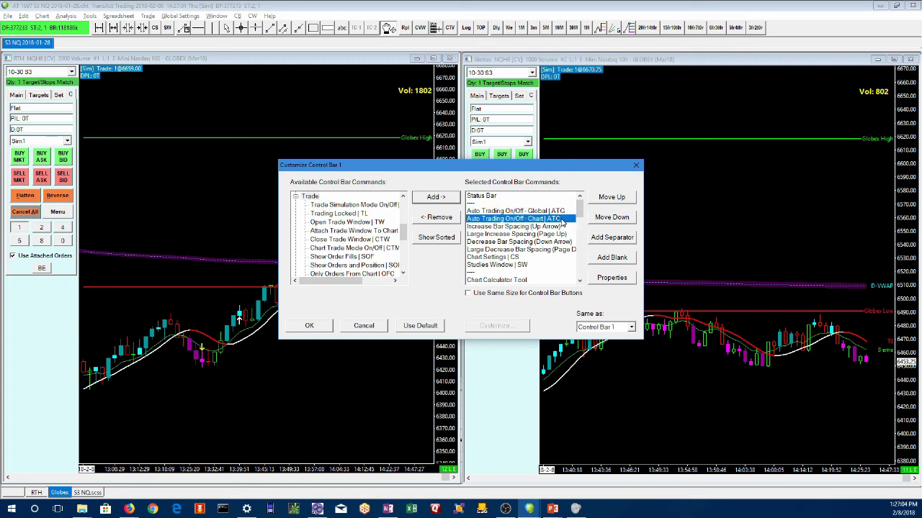
{"action": "left_click", "coordinate": [309, 325]}
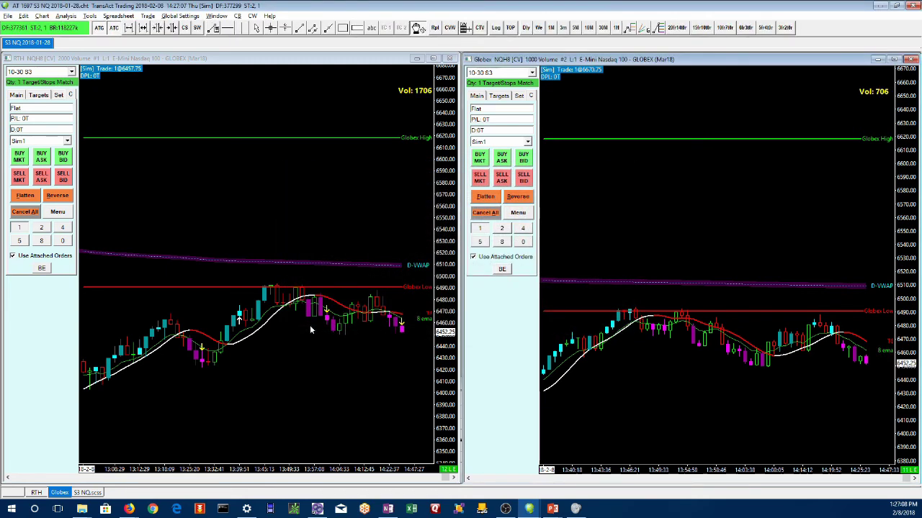
- Turn off global auto trading and check its state among the trade options
{"action": "left_click", "coordinate": [147, 16]}
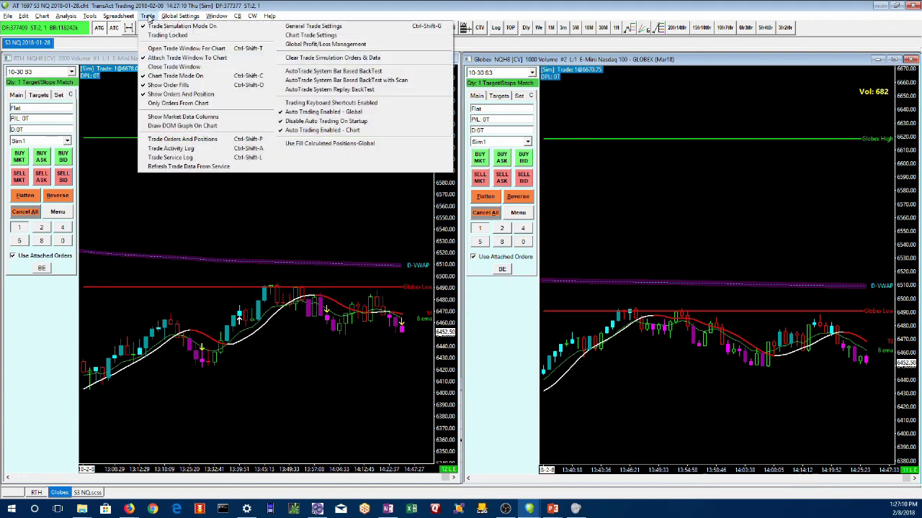
{"action": "left_click", "coordinate": [322, 113]}
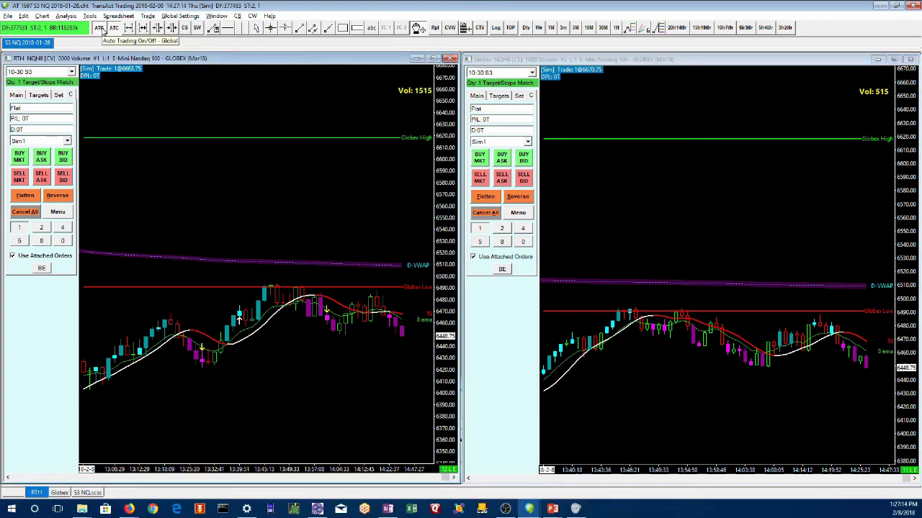
{"action": "left_click", "coordinate": [150, 17]}
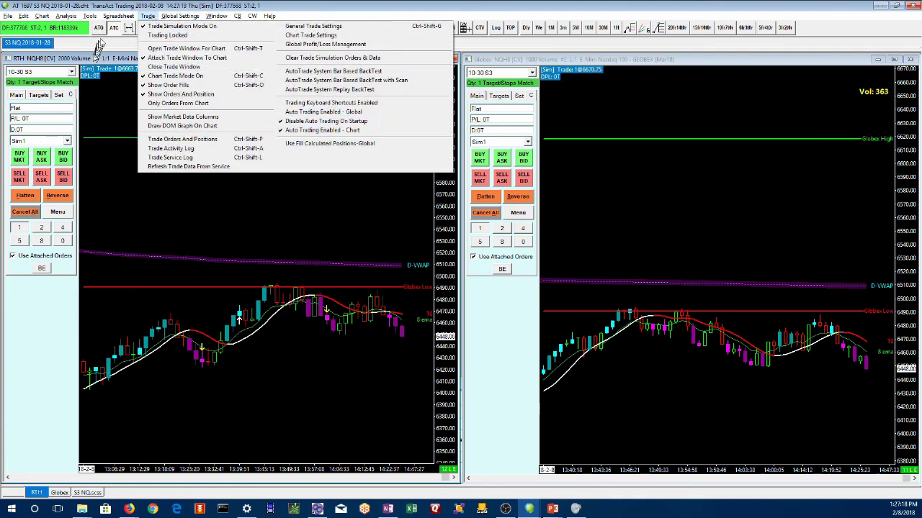
- Turn off auto trading for the RTH chart and check the global and chart auto trading states
{"action": "left_click", "coordinate": [114, 34]}
{"action": "left_click", "coordinate": [149, 16]}
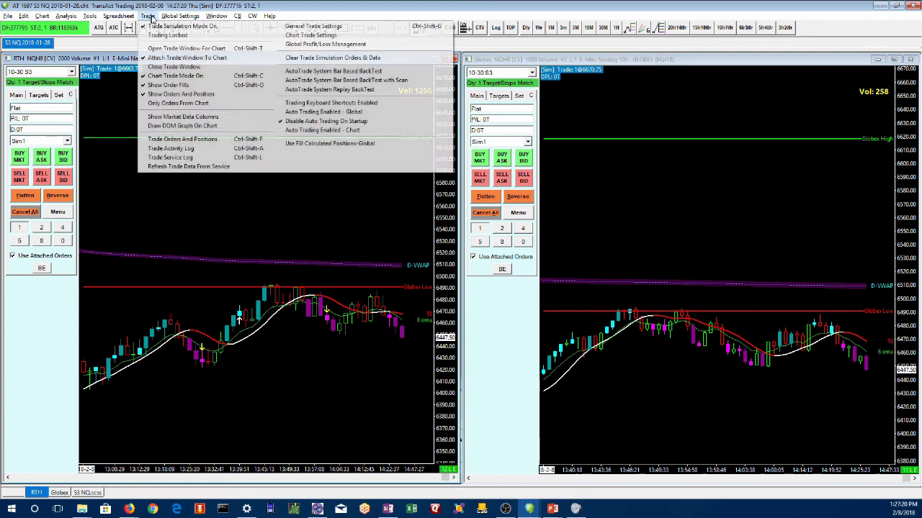
{"action": "mouse_move", "coordinate": [139, 21]}
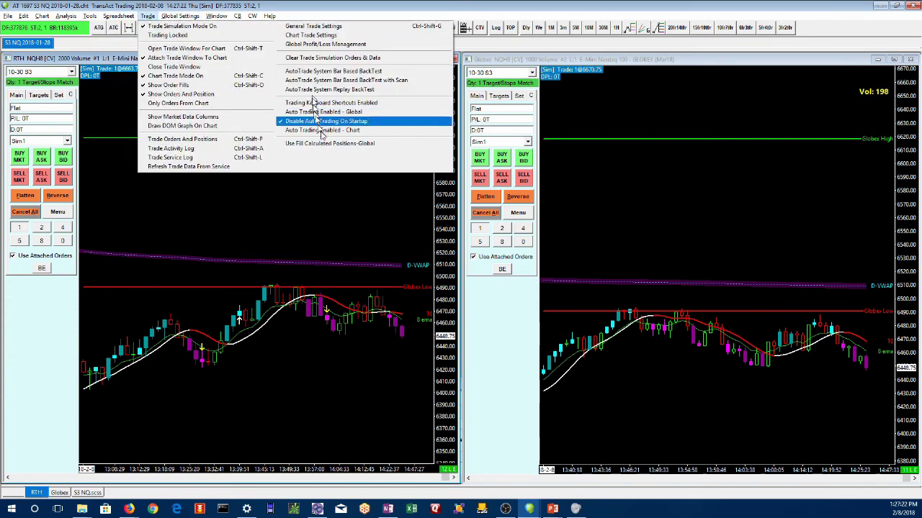
{"action": "left_click", "coordinate": [118, 113]}
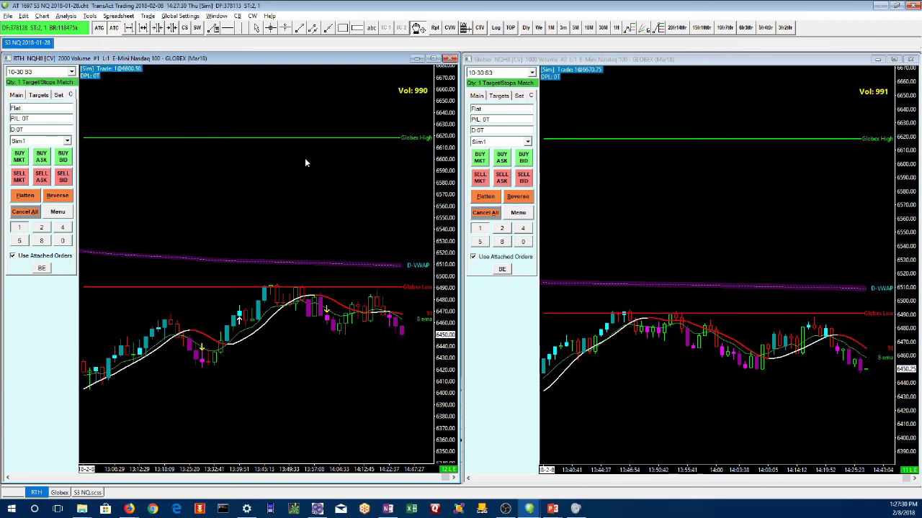
- Alternate between the RTH and Globex charts to compare their auto trading states on the control bar
{"action": "left_click", "coordinate": [694, 212]}
{"action": "left_click", "coordinate": [372, 209]}
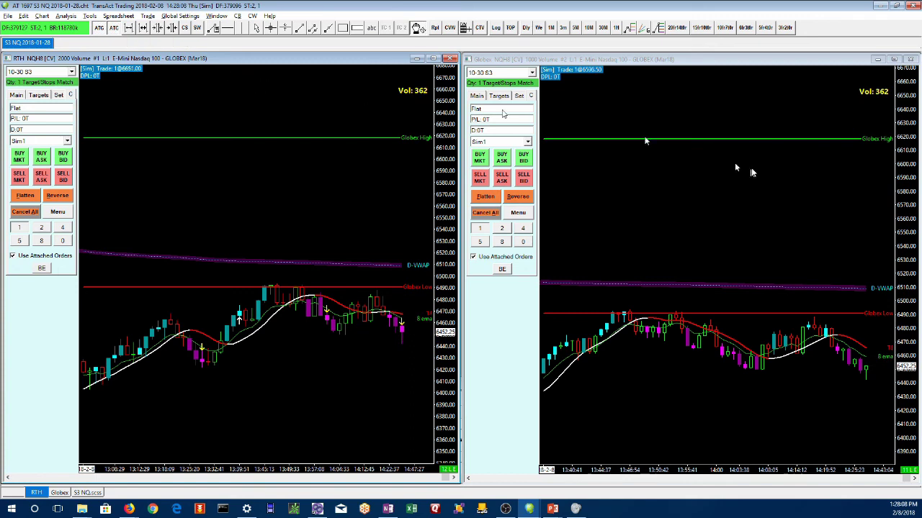
{"action": "left_click", "coordinate": [720, 136]}
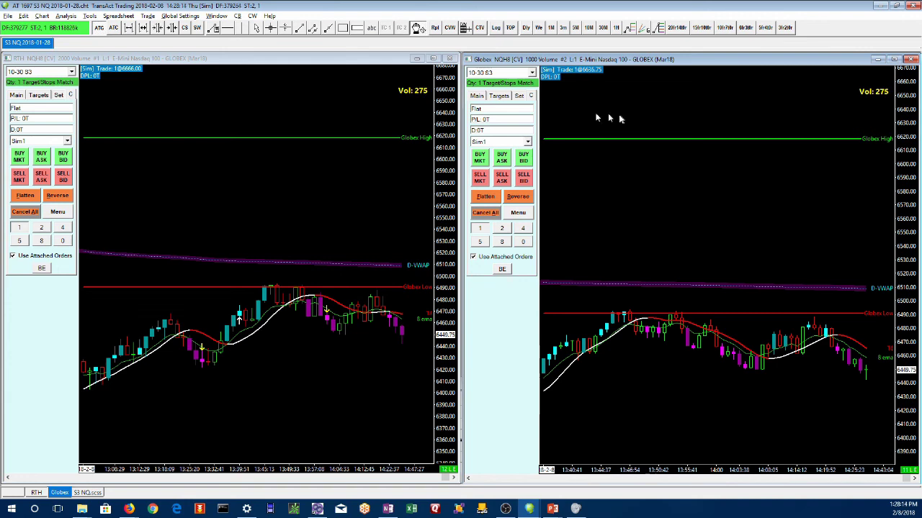
{"action": "left_click", "coordinate": [257, 117]}
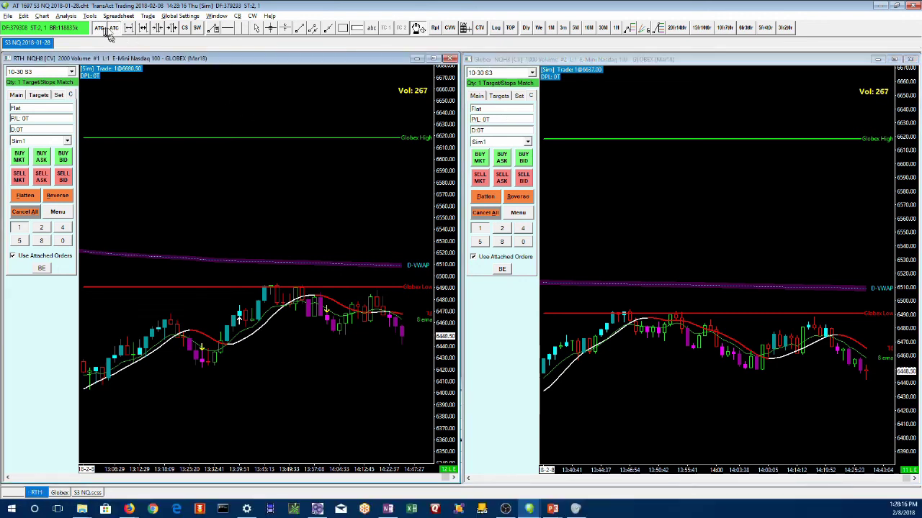
{"action": "left_click", "coordinate": [606, 109]}
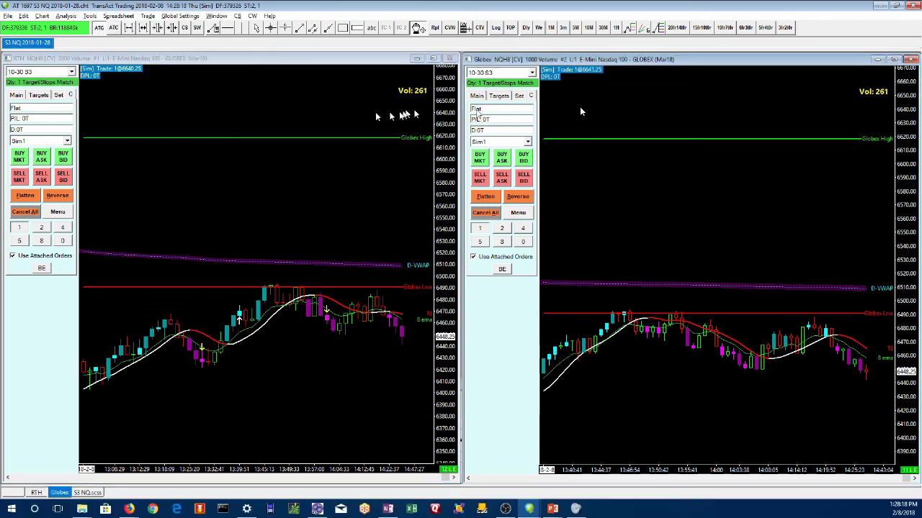
- Open the replay controls for the RTH chart and choose Single Chart with the Standard Replay mode
{"action": "left_click", "coordinate": [314, 120]}
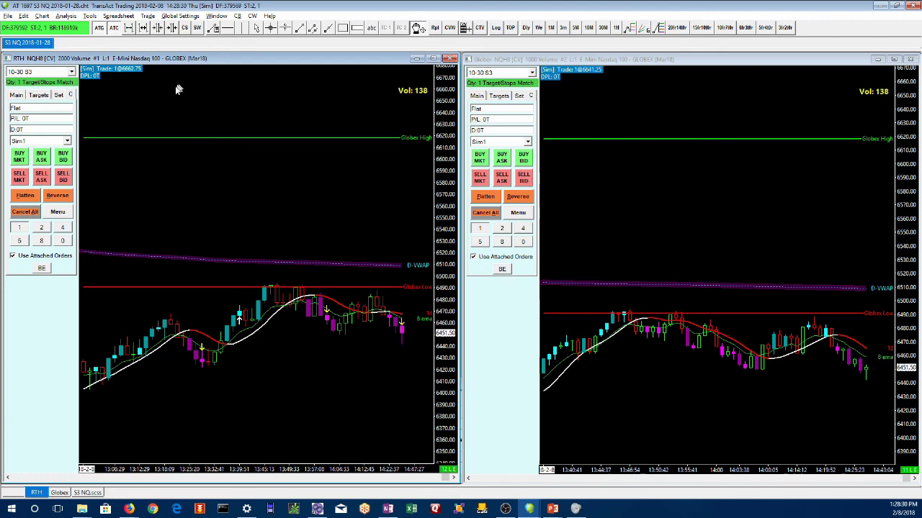
{"action": "left_click_drag", "start_coordinate": [167, 185], "coordinate": [175, 113]}
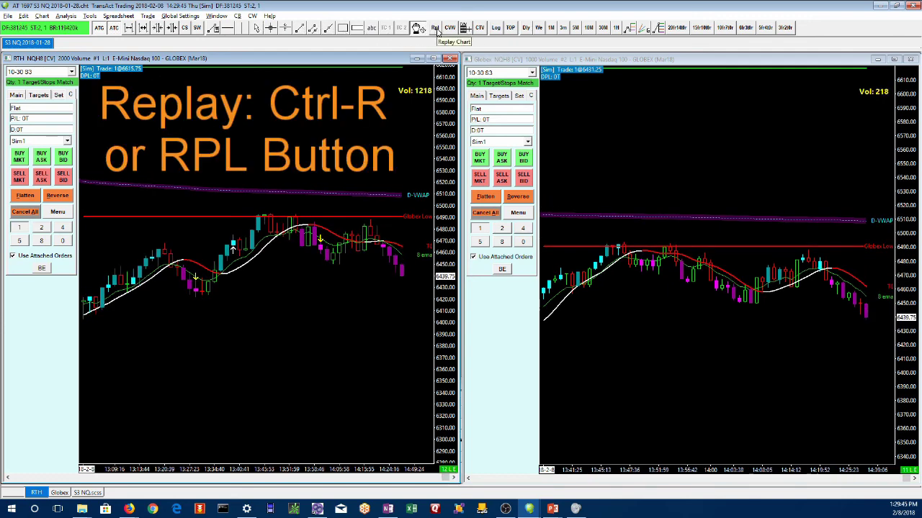
{"action": "left_click", "coordinate": [435, 28]}
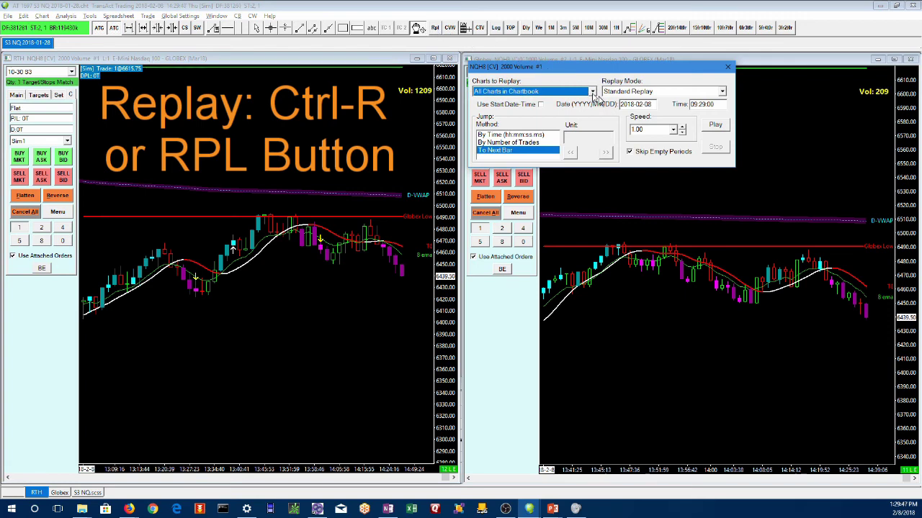
{"action": "left_click", "coordinate": [591, 91]}
{"action": "left_click", "coordinate": [581, 102]}
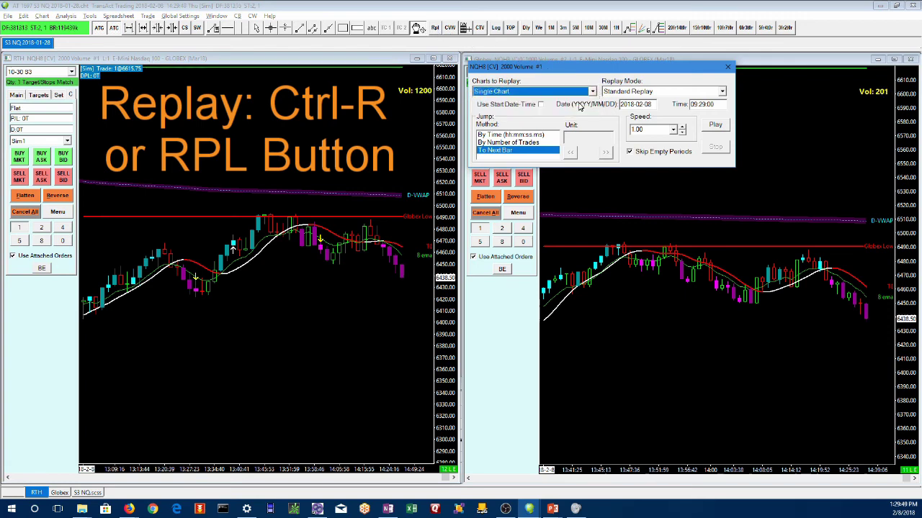
{"action": "left_click", "coordinate": [703, 93]}
{"action": "left_click", "coordinate": [703, 92]}
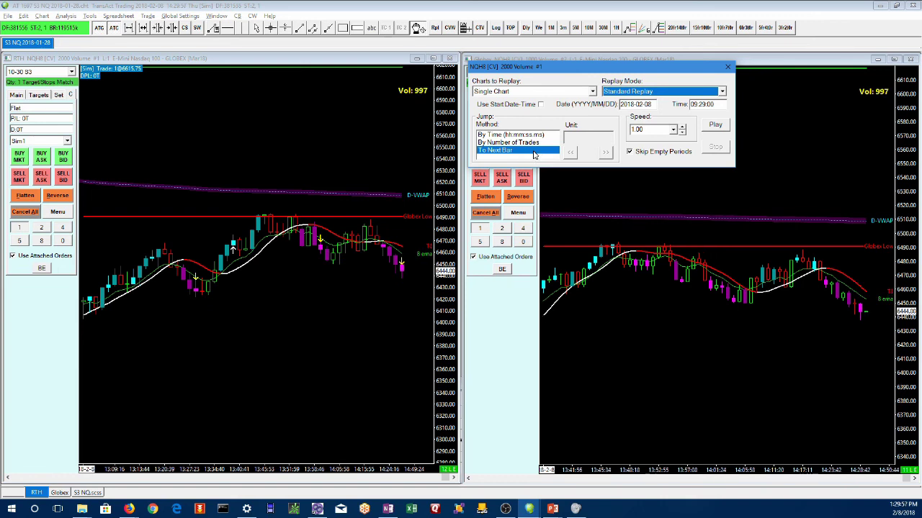
{"action": "left_click", "coordinate": [541, 106]}
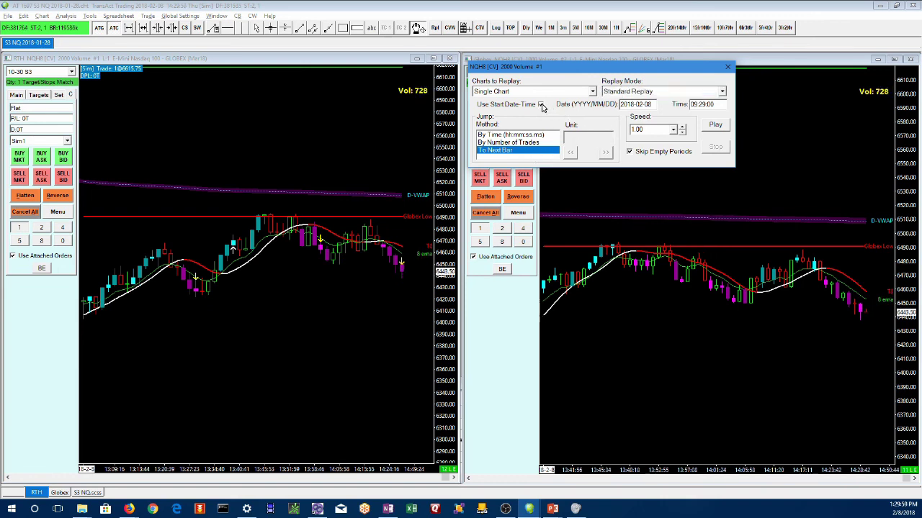
{"action": "left_click", "coordinate": [655, 105]}
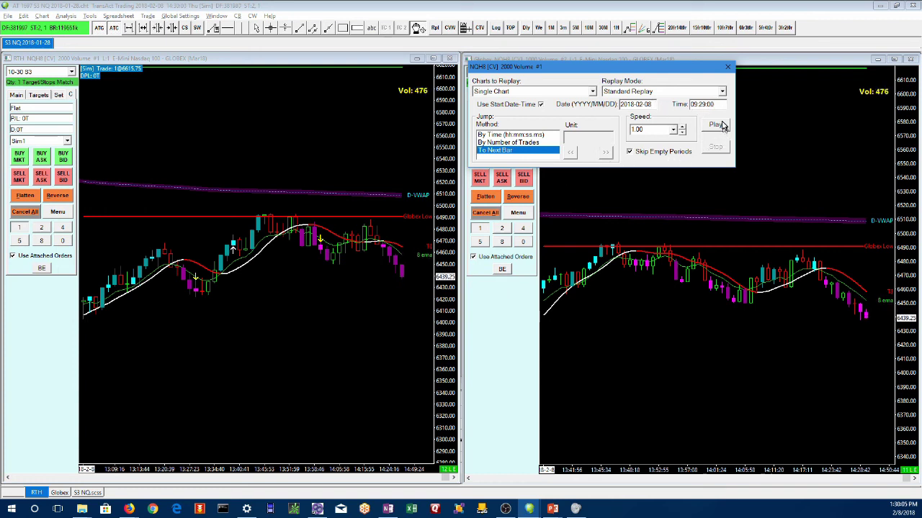
{"action": "left_click", "coordinate": [714, 127]}
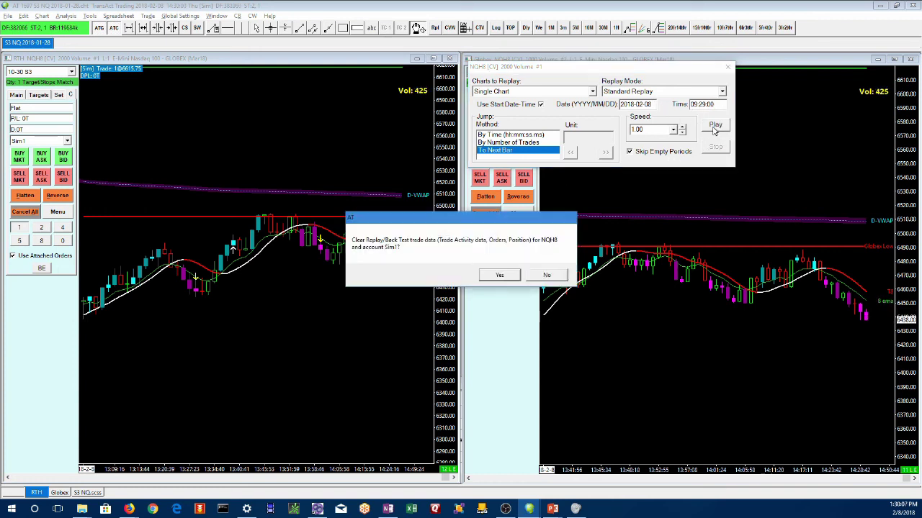
{"action": "left_click", "coordinate": [509, 277]}
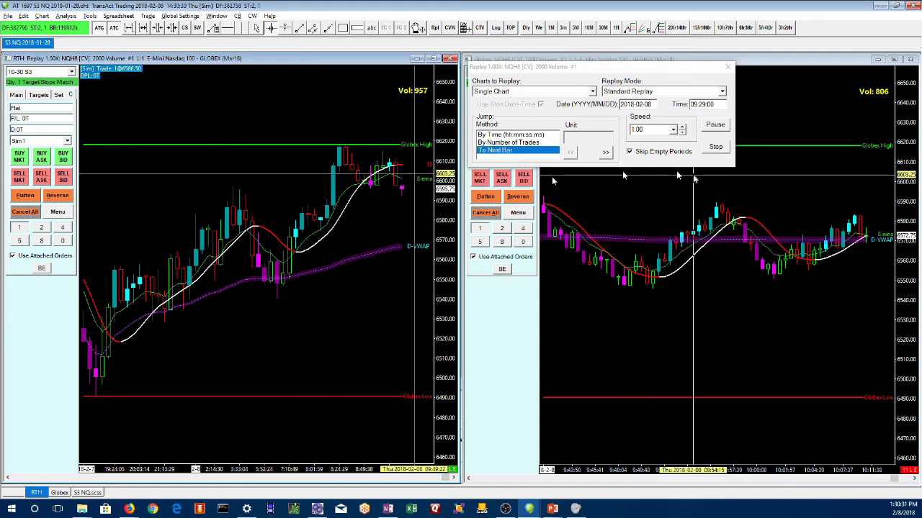
- Set the replay speed to 2 and advance the RTH chart three bars using the To Next Bar jump method
{"action": "left_click", "coordinate": [509, 134]}
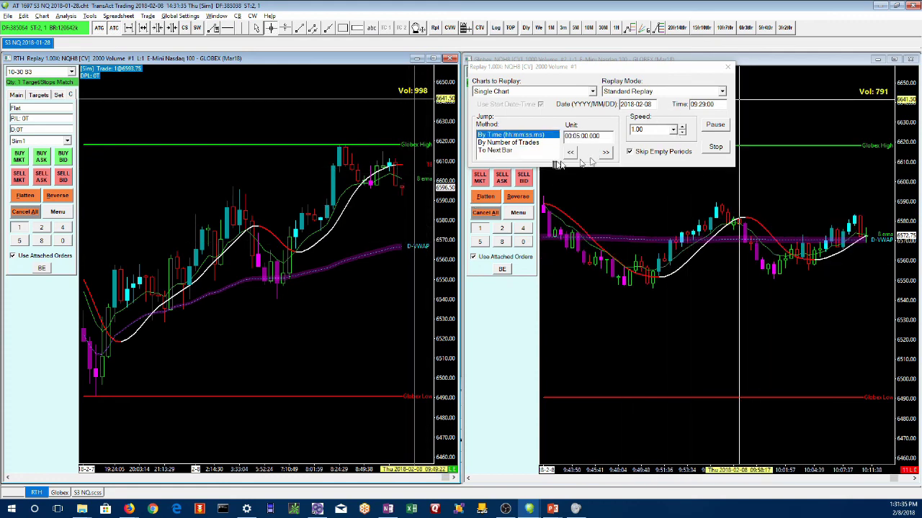
{"action": "left_click", "coordinate": [673, 129]}
{"action": "left_click", "coordinate": [665, 149]}
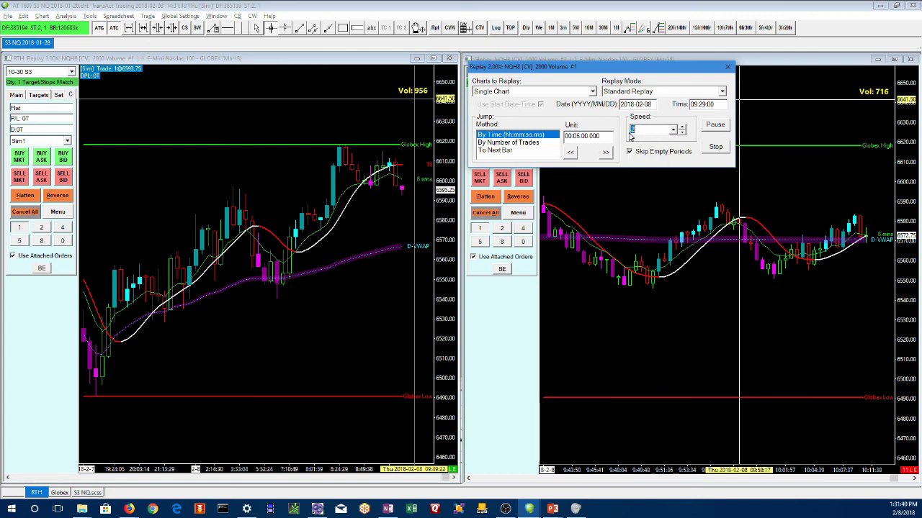
{"action": "left_click", "coordinate": [521, 150]}
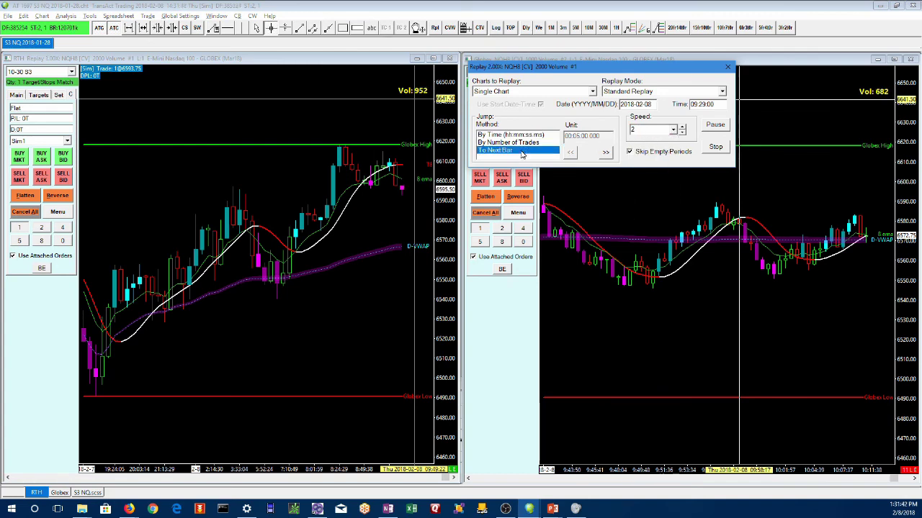
{"action": "left_click", "coordinate": [606, 155]}
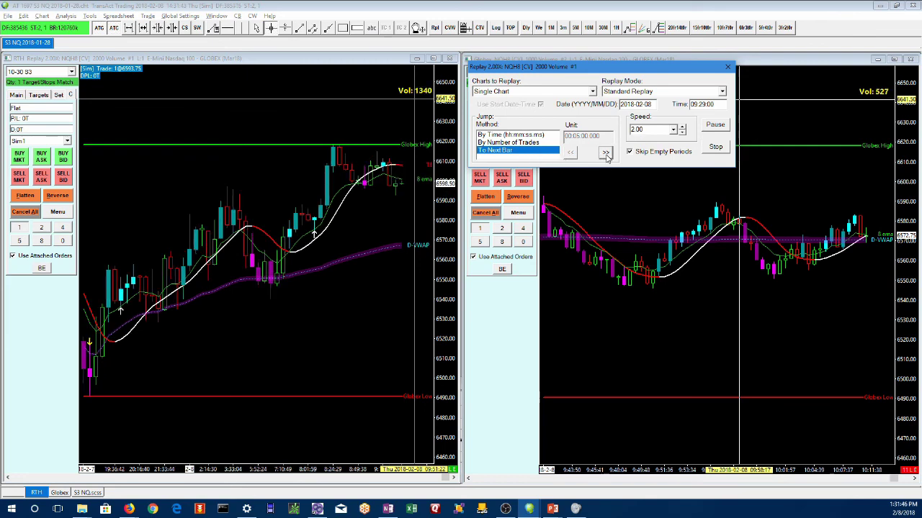
{"action": "left_click", "coordinate": [607, 154]}
{"action": "left_click", "coordinate": [607, 155]}
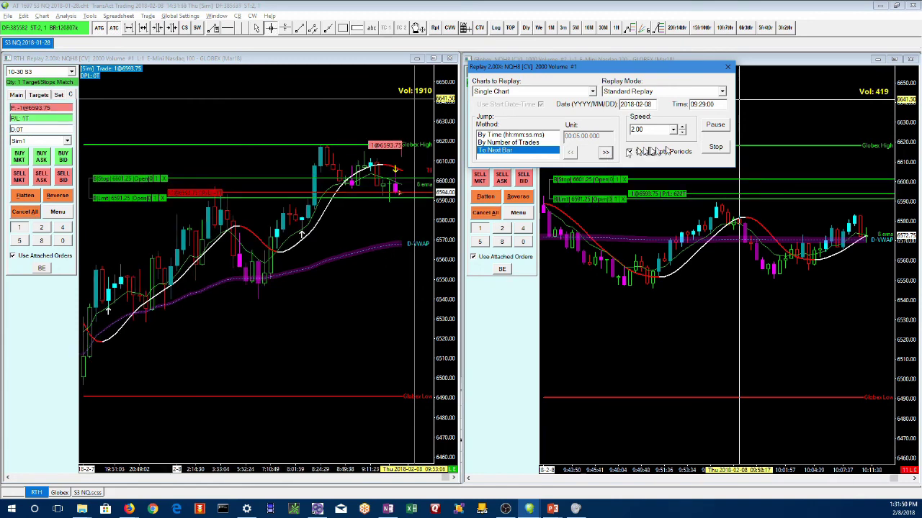
- Pause the replay and reposition the RTH chart with the Hand tool around the open trade's stop and limit orders
{"action": "left_click", "coordinate": [715, 125]}
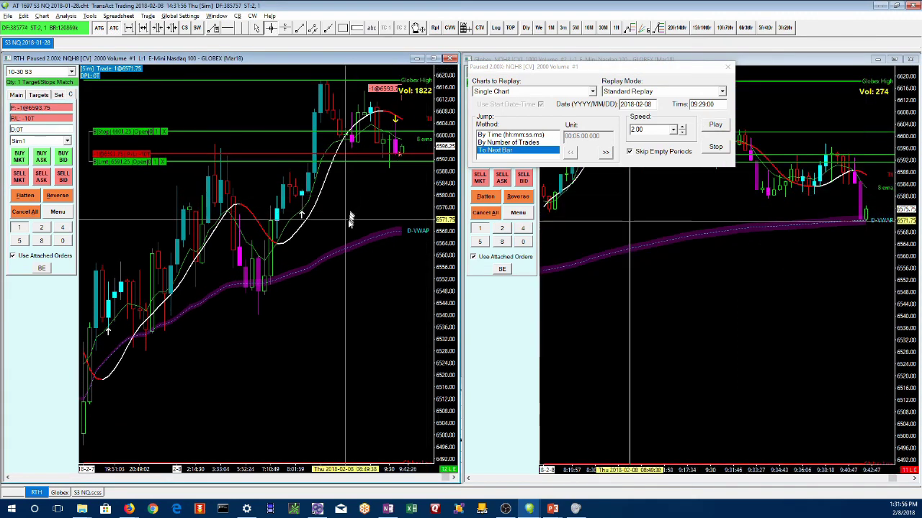
{"action": "left_click", "coordinate": [417, 27]}
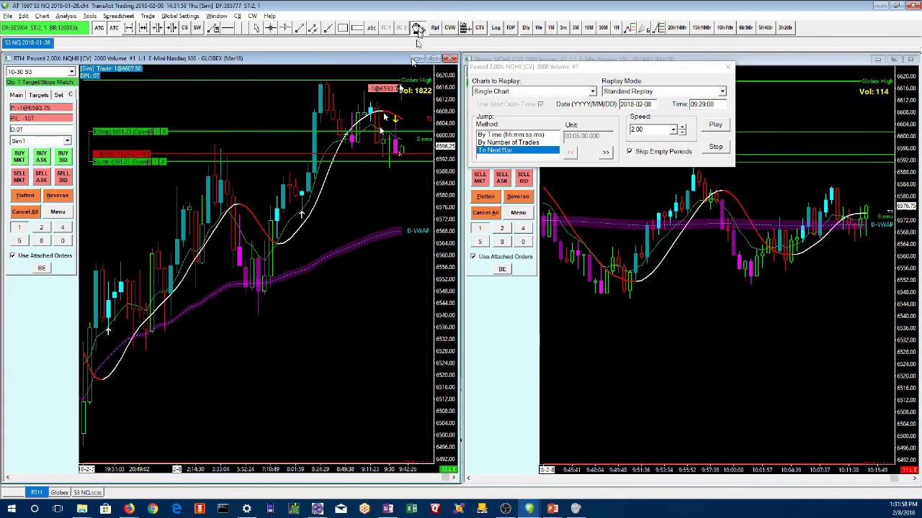
{"action": "left_click_drag", "start_coordinate": [382, 175], "coordinate": [358, 279]}
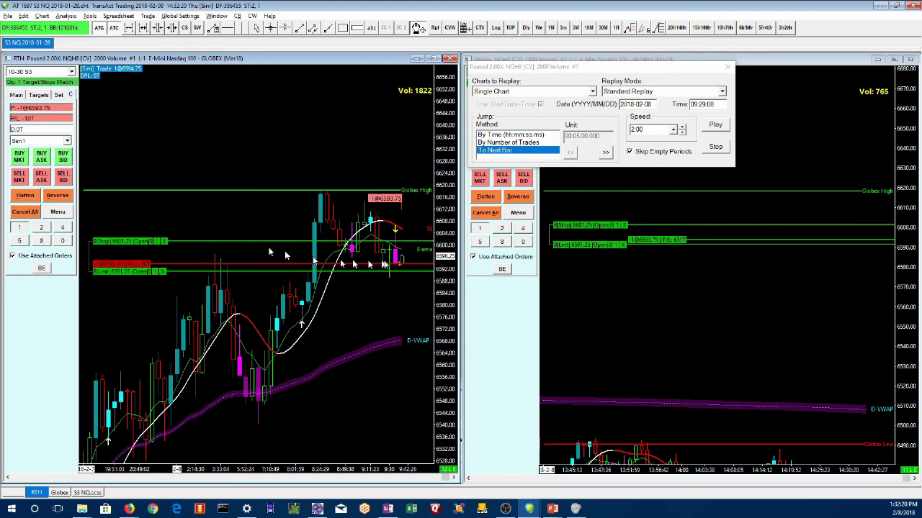
- Set the replay speed to 1, resume the replay and jump ahead to the next bar
{"action": "left_click", "coordinate": [673, 130]}
{"action": "left_click", "coordinate": [661, 144]}
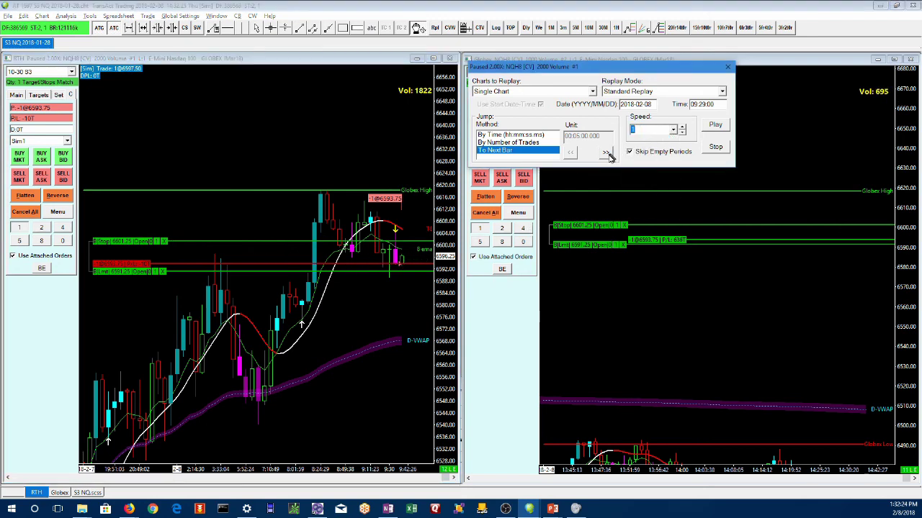
{"action": "left_click", "coordinate": [715, 125]}
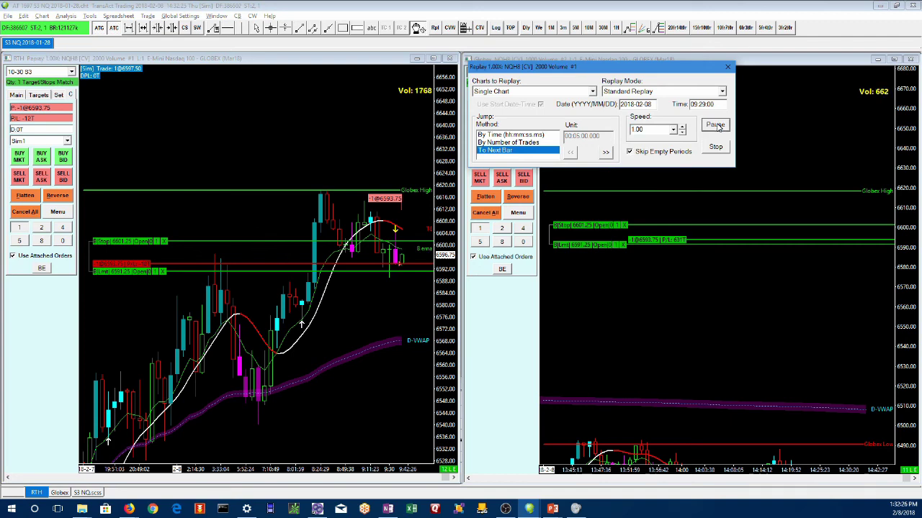
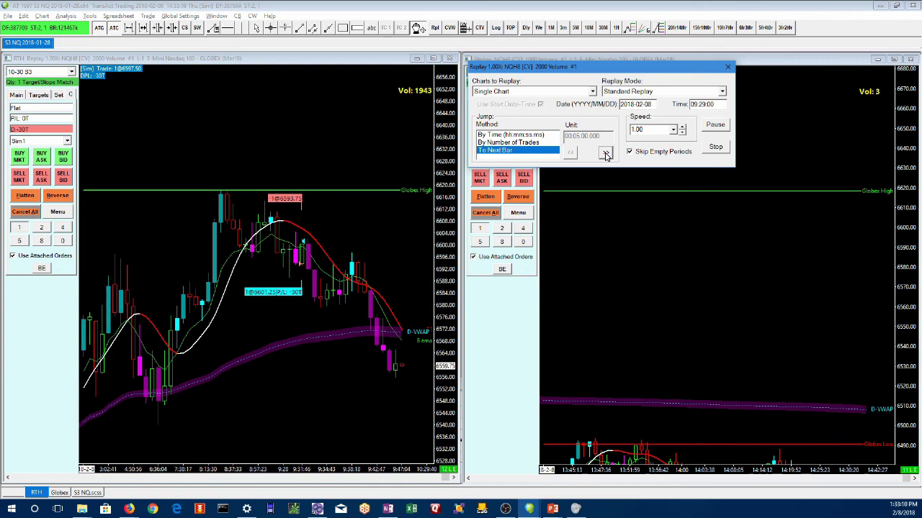
{"action": "left_click", "coordinate": [606, 154]}
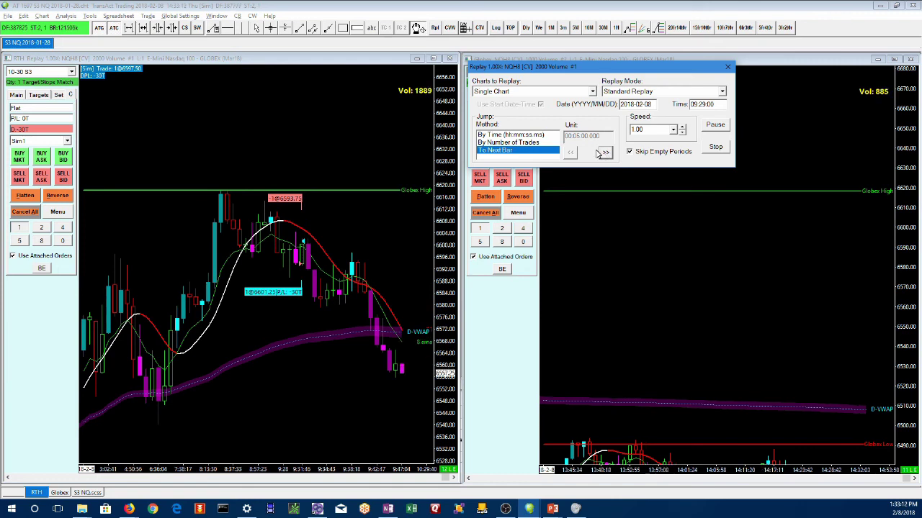
{"action": "right_click", "coordinate": [358, 105]}
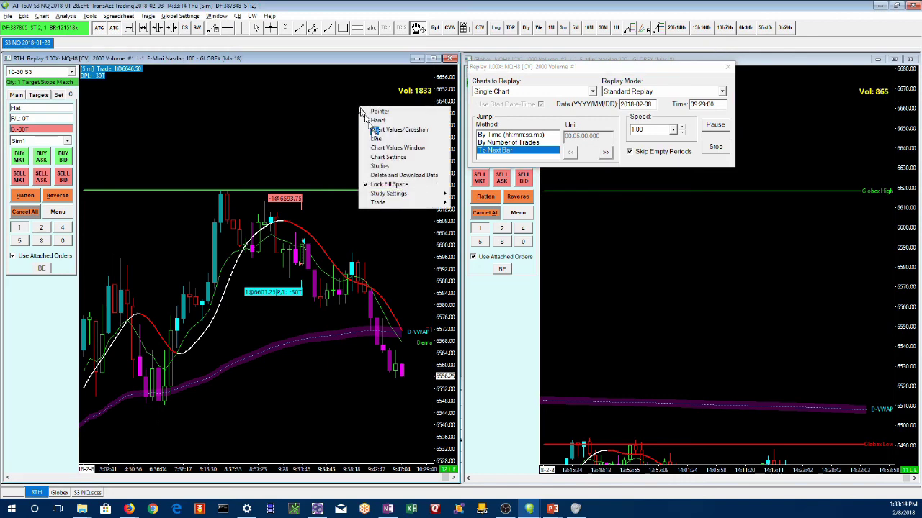
{"action": "left_click", "coordinate": [378, 167]}
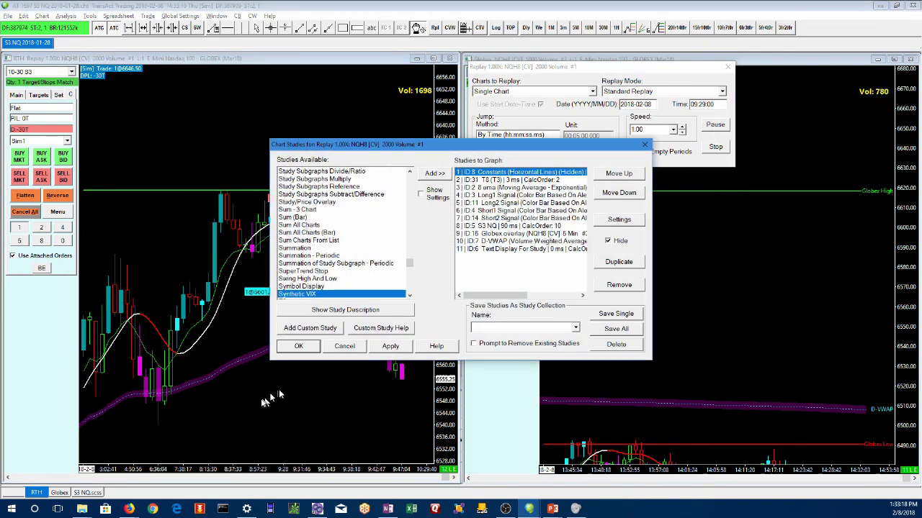
{"action": "left_click", "coordinate": [345, 347]}
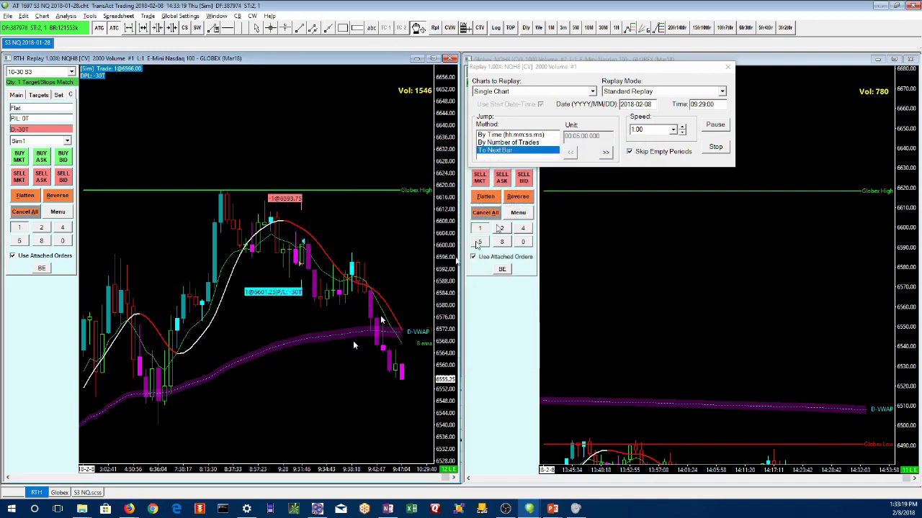
- Pause the replay and check the Dly Max Loss Value input in the RTH chart's Constants study settings
{"action": "left_click", "coordinate": [715, 124]}
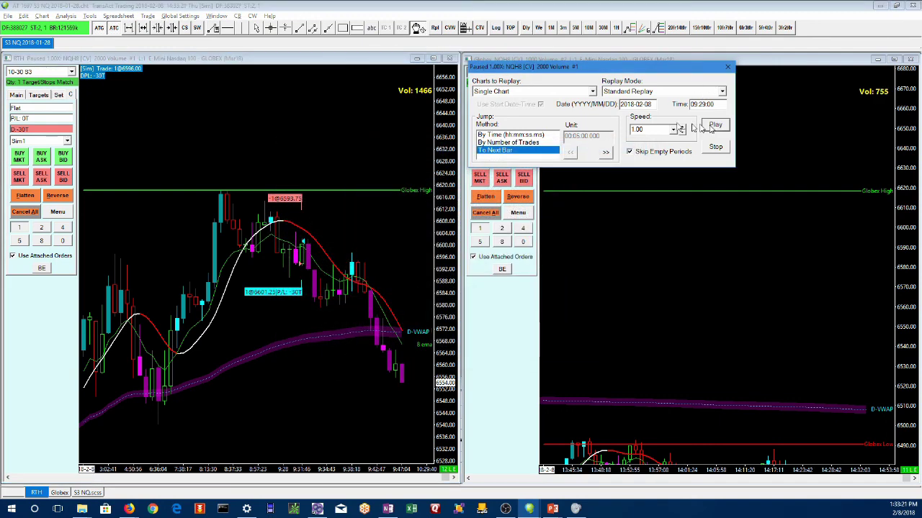
{"action": "right_click", "coordinate": [221, 113]}
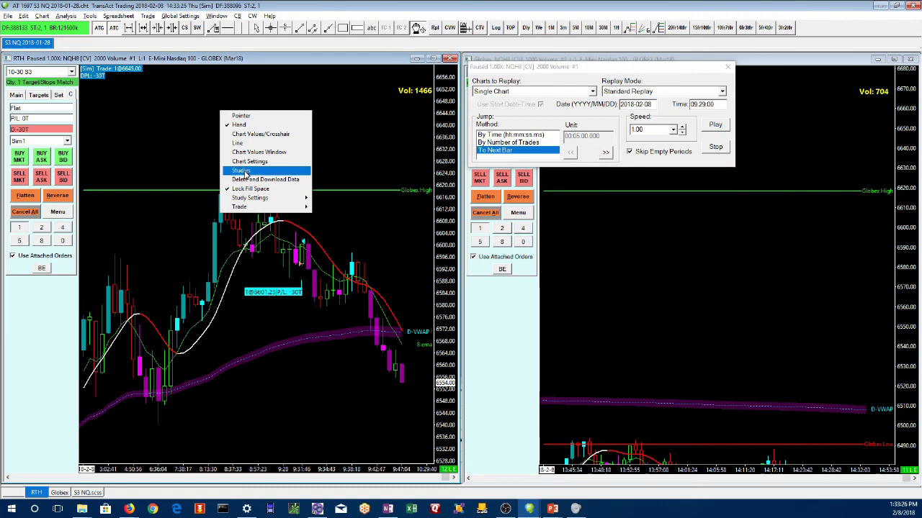
{"action": "left_click", "coordinate": [245, 174]}
{"action": "double_click", "coordinate": [494, 173]}
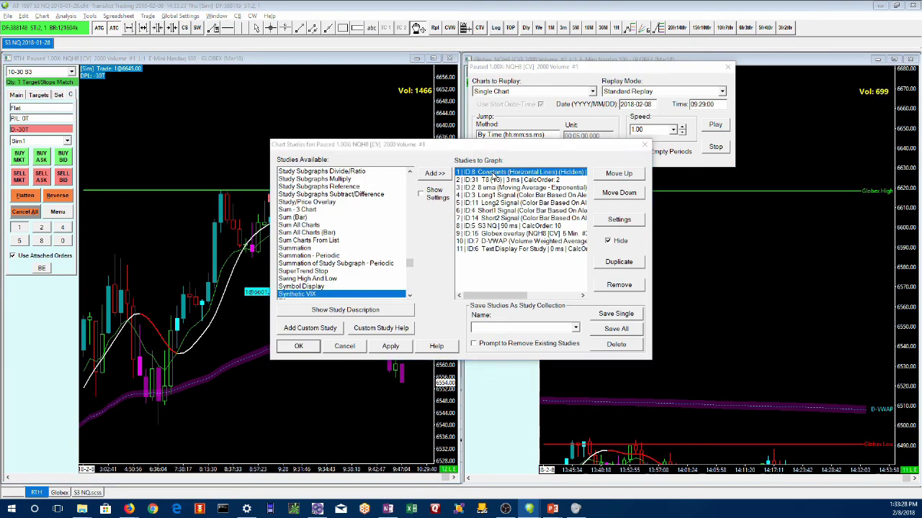
{"action": "left_click", "coordinate": [477, 173]}
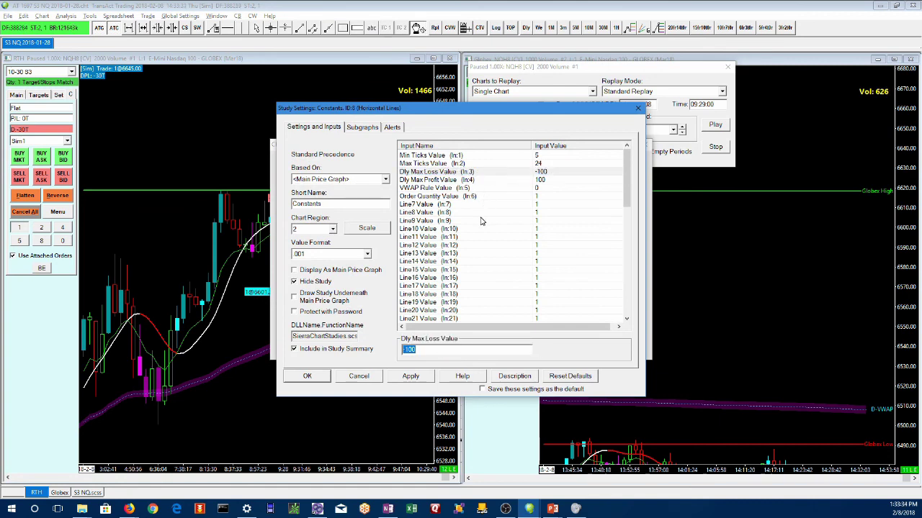
{"action": "left_click", "coordinate": [547, 173]}
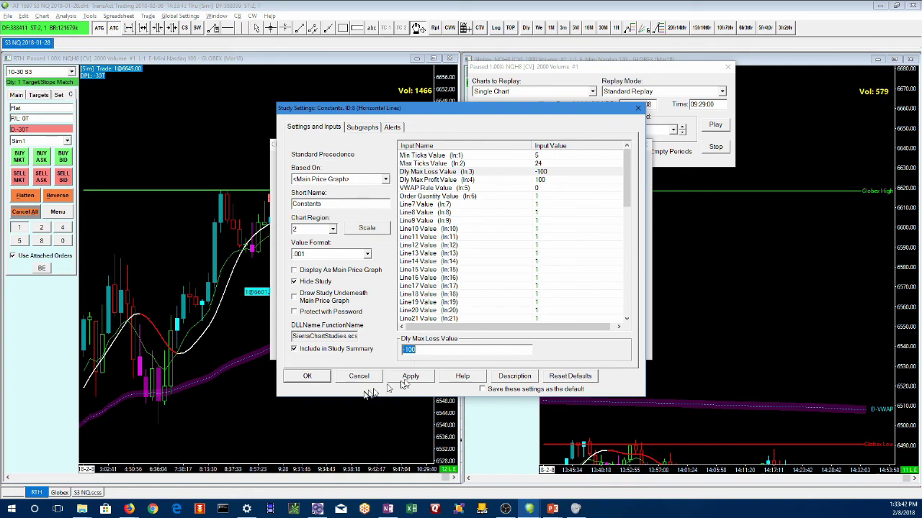
{"action": "left_click", "coordinate": [364, 377]}
{"action": "left_click", "coordinate": [352, 344]}
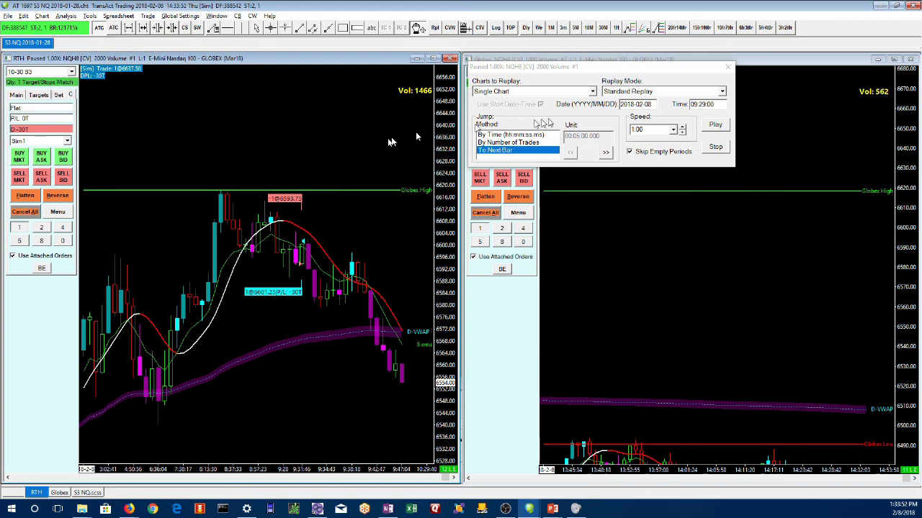
- Reopen the RTH chart's Constants study settings and check the Min Ticks and Max Ticks Value inputs
{"action": "right_click", "coordinate": [247, 123]}
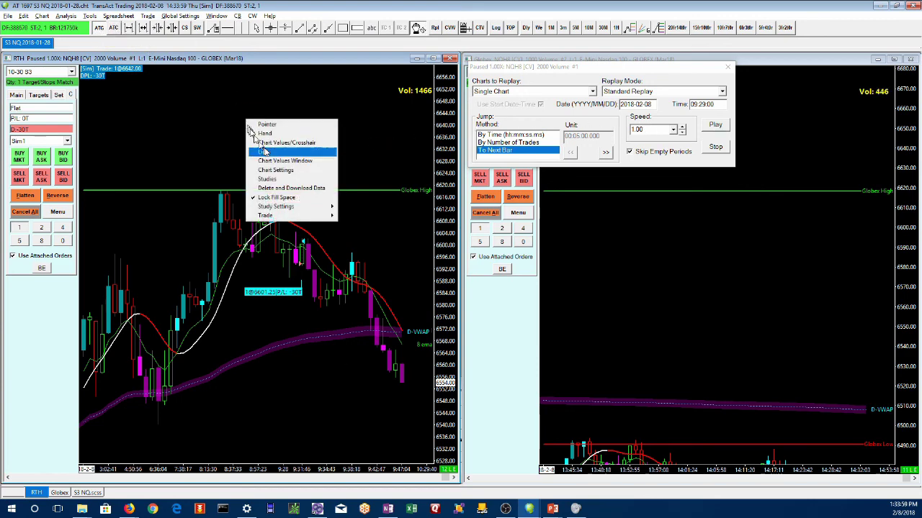
{"action": "left_click", "coordinate": [267, 179]}
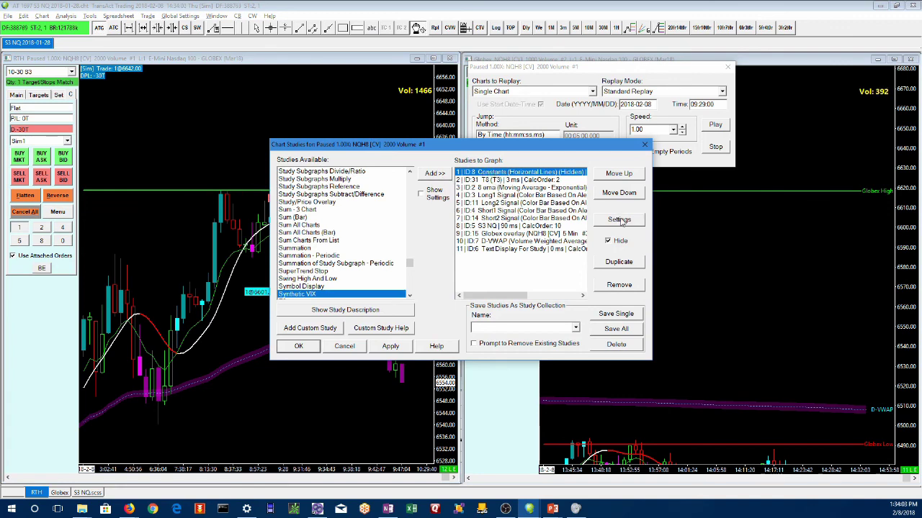
{"action": "double_click", "coordinate": [531, 174]}
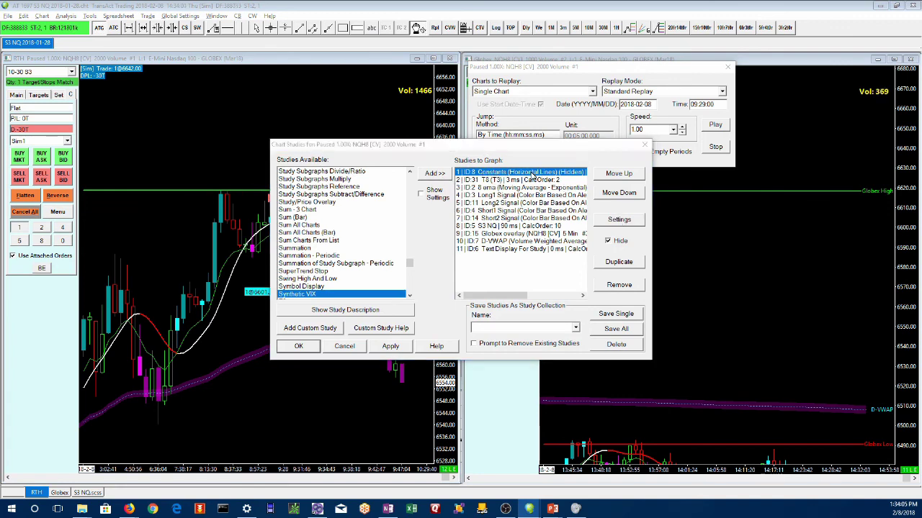
{"action": "left_click", "coordinate": [537, 157]}
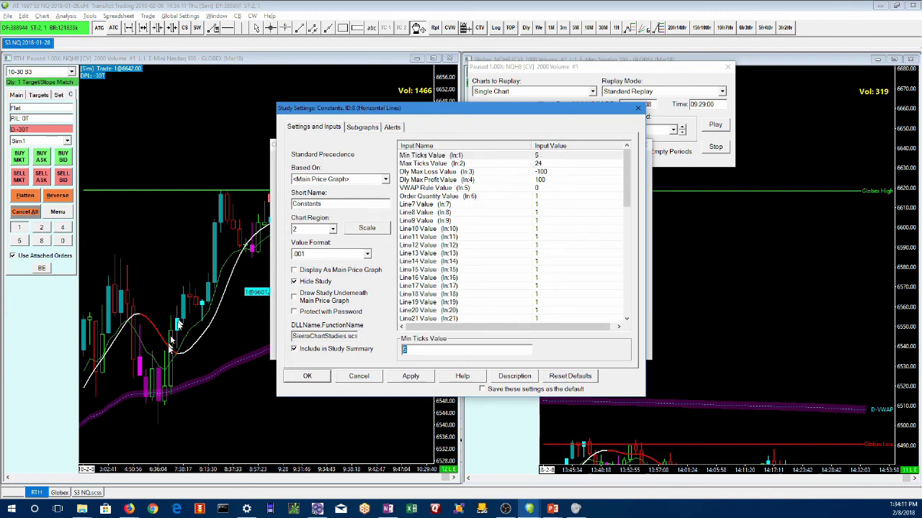
{"action": "left_click", "coordinate": [546, 164]}
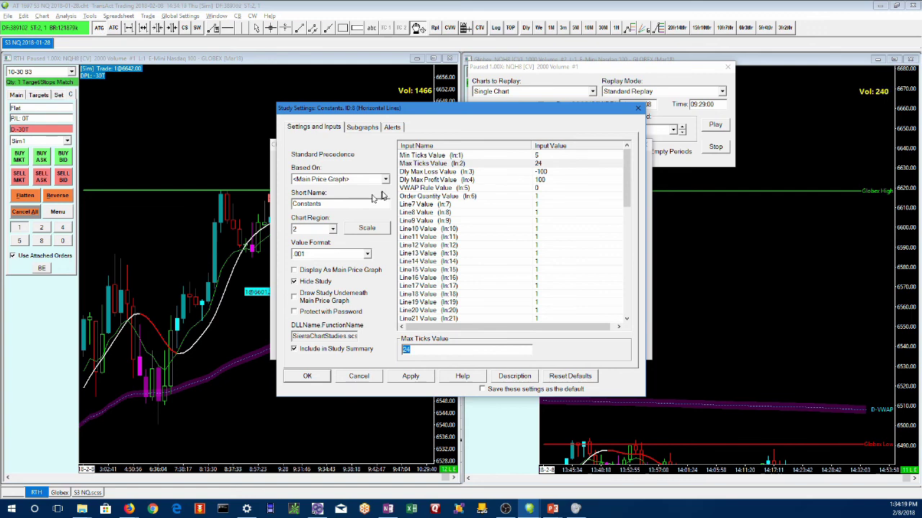
- Set the Dly Max Loss Value in the Constants study to -300, check the Dly Max Profit Value, and accept the study settings
{"action": "left_click", "coordinate": [545, 172]}
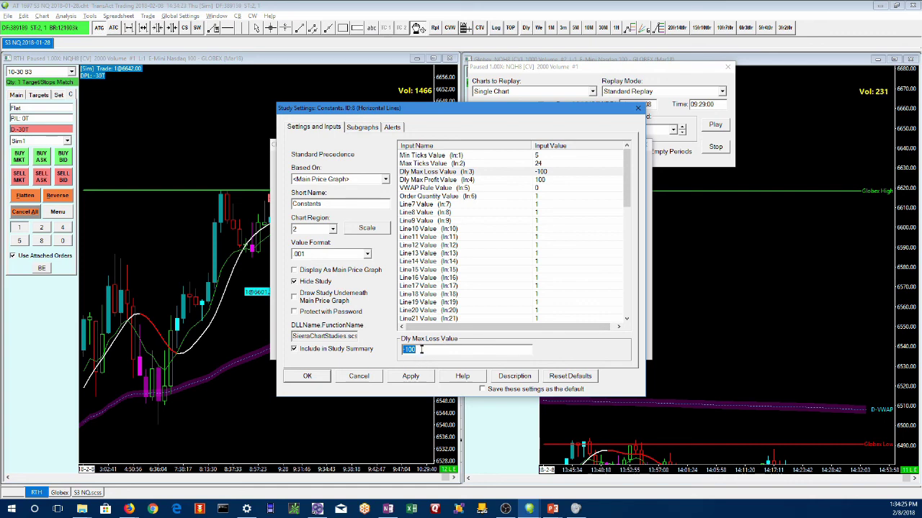
{"action": "left_click", "coordinate": [412, 379]}
{"action": "left_click", "coordinate": [412, 377]}
{"action": "left_click", "coordinate": [412, 378]}
{"action": "left_click", "coordinate": [458, 180]}
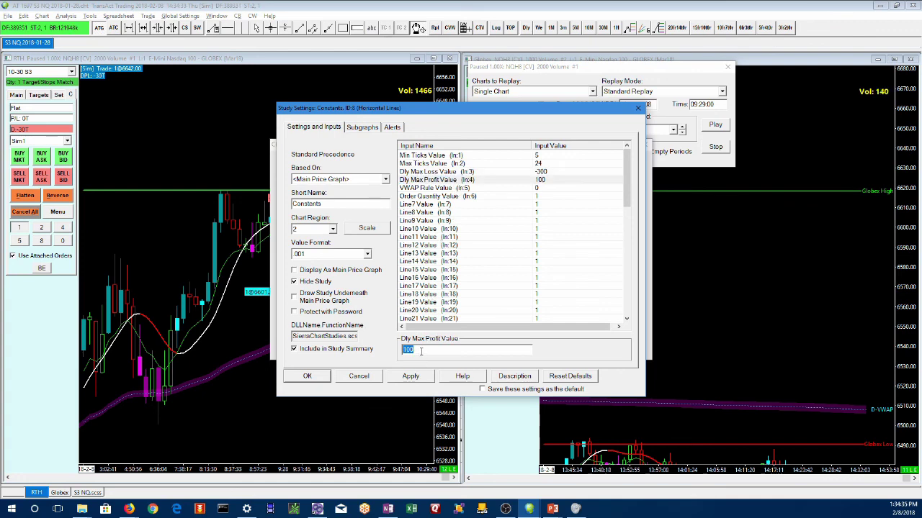
{"action": "left_click", "coordinate": [302, 376]}
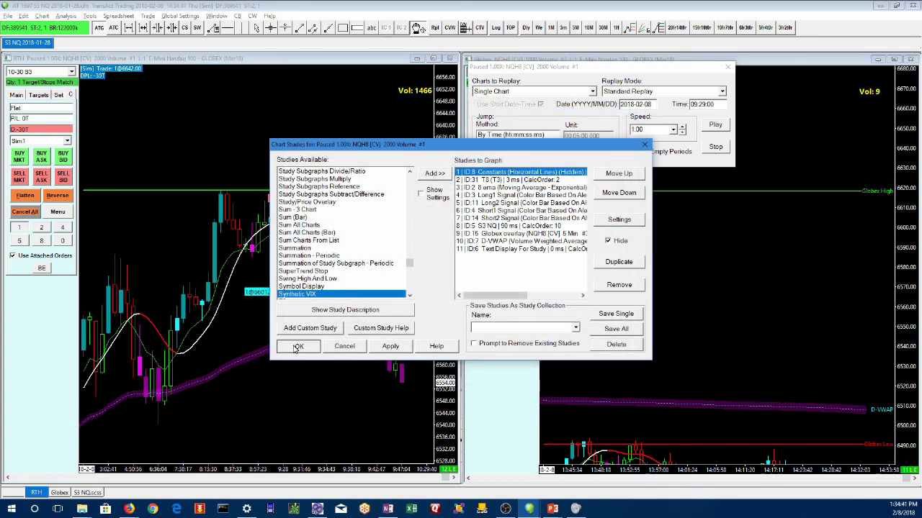
{"action": "left_click", "coordinate": [297, 347]}
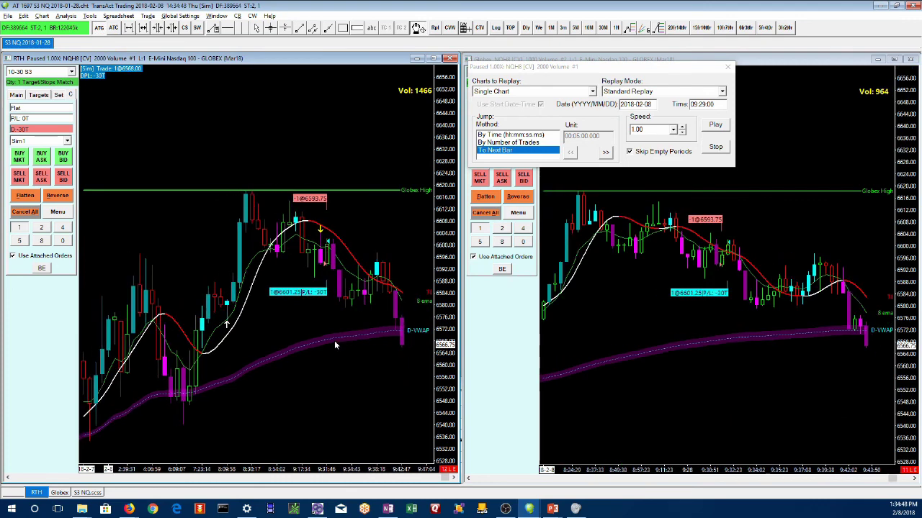
- Stop the replay, set its start time to 09:35:00 and restart it with the previous Sim1 trade data cleared
{"action": "left_click", "coordinate": [715, 148]}
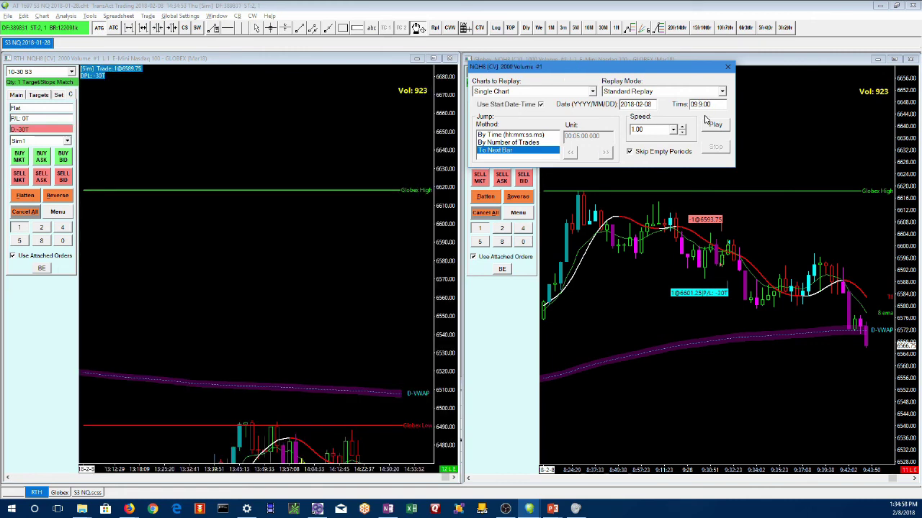
{"action": "type", "text": "5"}
{"action": "left_click", "coordinate": [715, 126]}
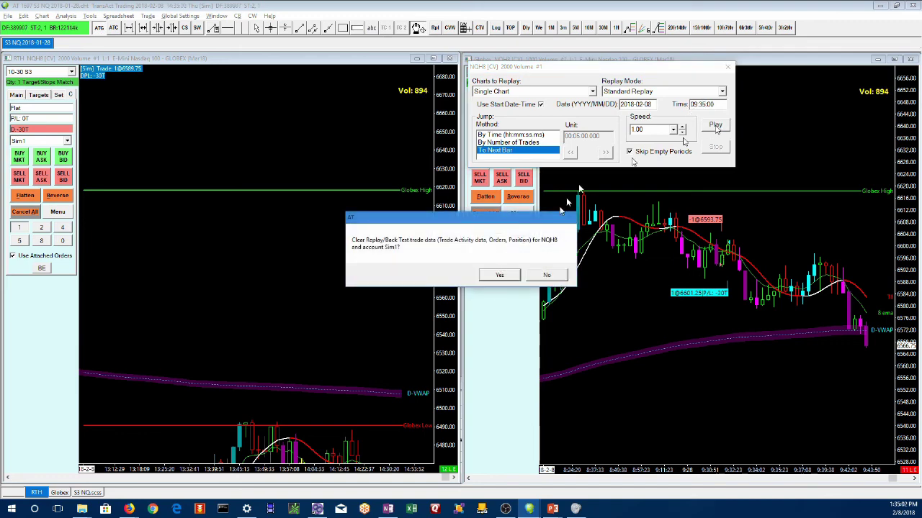
{"action": "left_click", "coordinate": [514, 273]}
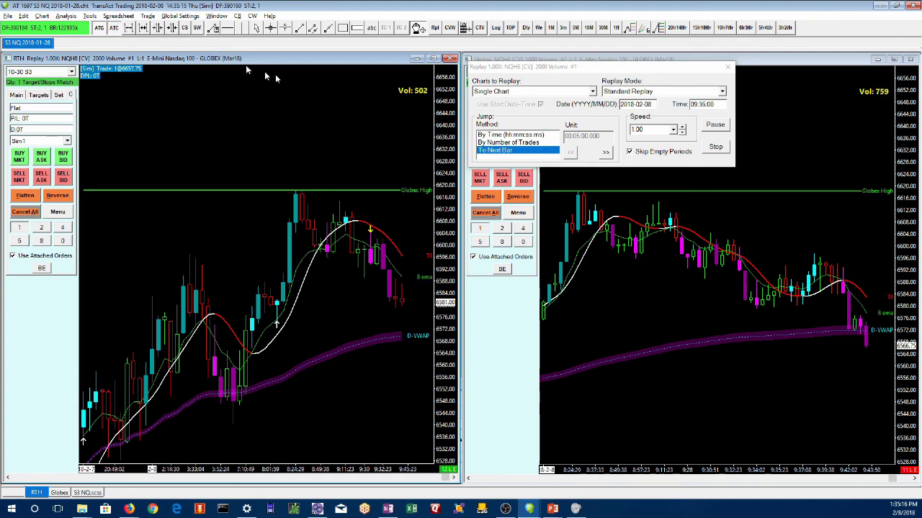
- Advance the RTH chart replay bar by bar until the first short trade is taken just below D-VWAP
{"action": "left_click", "coordinate": [608, 153]}
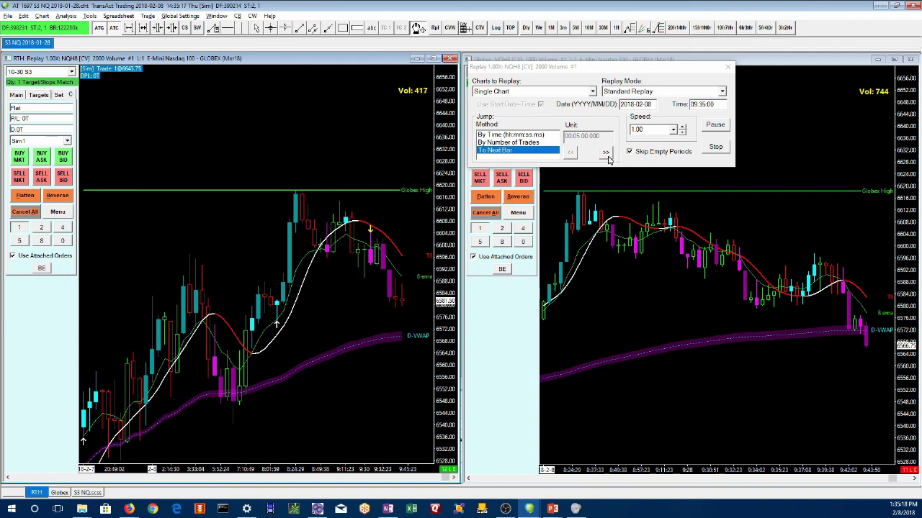
{"action": "left_click", "coordinate": [606, 154]}
{"action": "left_click", "coordinate": [607, 154]}
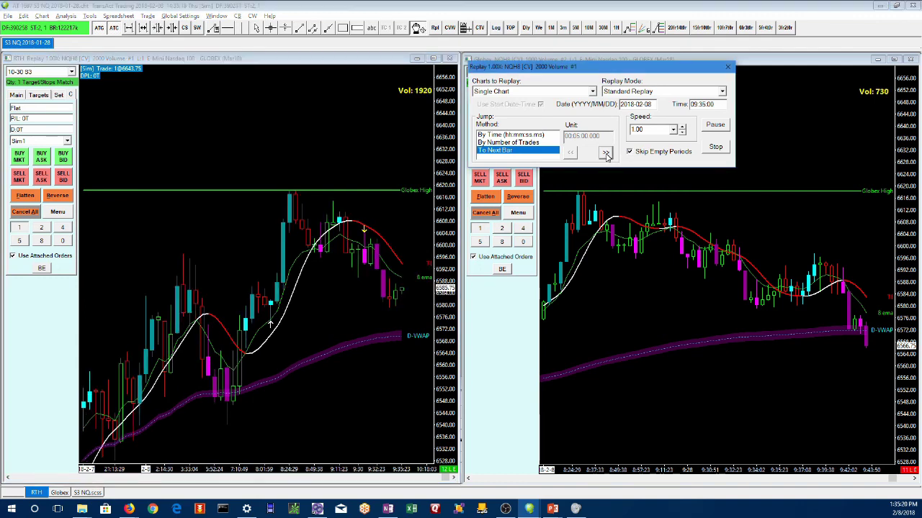
{"action": "left_click", "coordinate": [606, 154]}
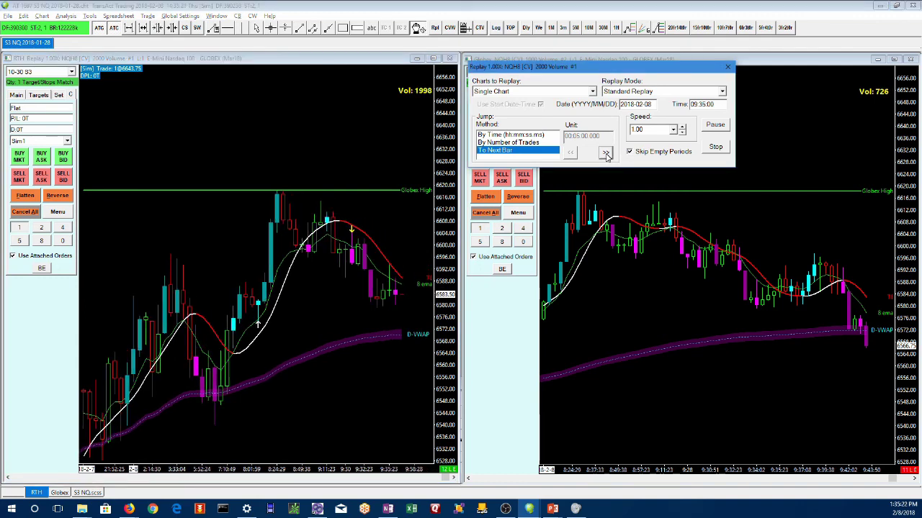
{"action": "left_click", "coordinate": [606, 154]}
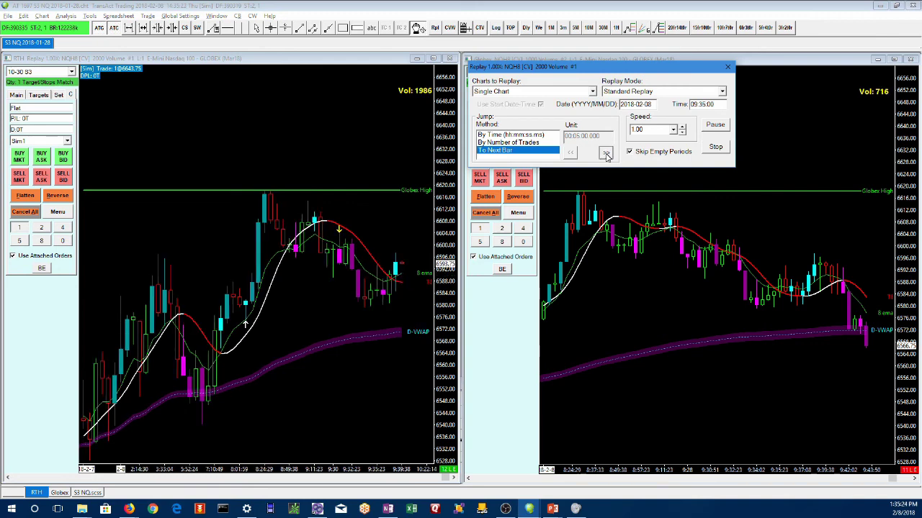
{"action": "left_click", "coordinate": [607, 154]}
{"action": "left_click", "coordinate": [606, 154]}
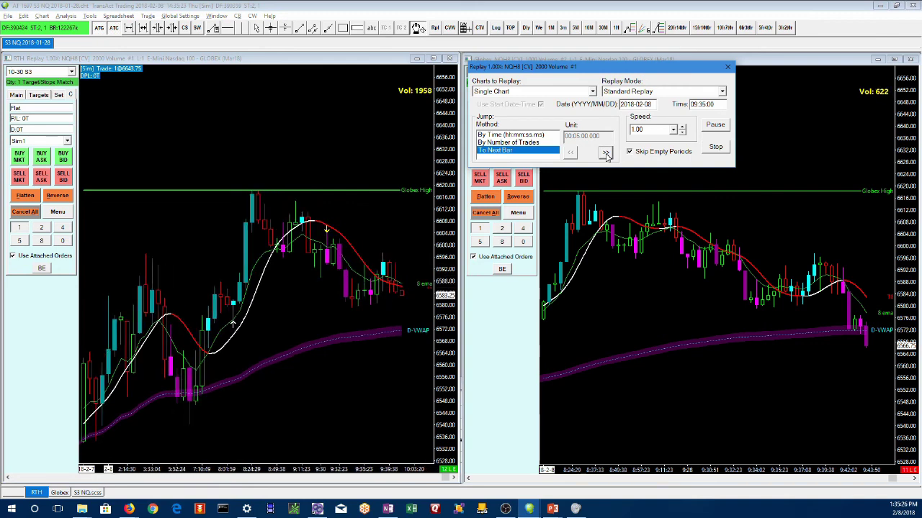
{"action": "left_click", "coordinate": [606, 154]}
{"action": "left_click", "coordinate": [606, 154]}
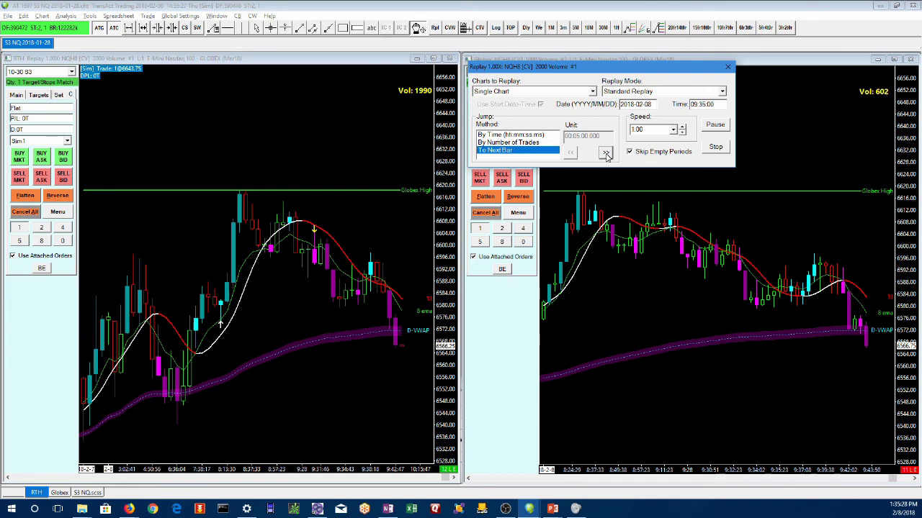
{"action": "left_click", "coordinate": [606, 154]}
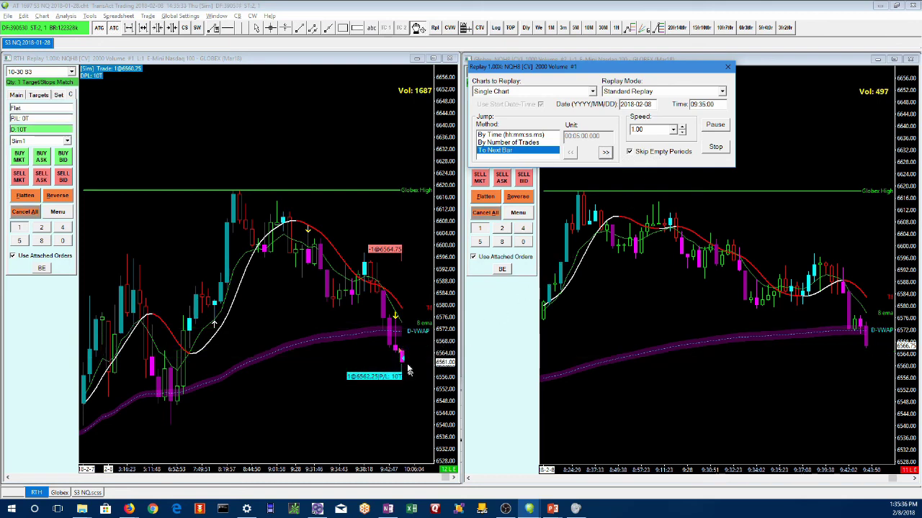
- Keep advancing the replay bar by bar past the closed trade until the next short position opens with its stop and limit orders
{"action": "left_click", "coordinate": [606, 153]}
{"action": "left_click", "coordinate": [605, 153]}
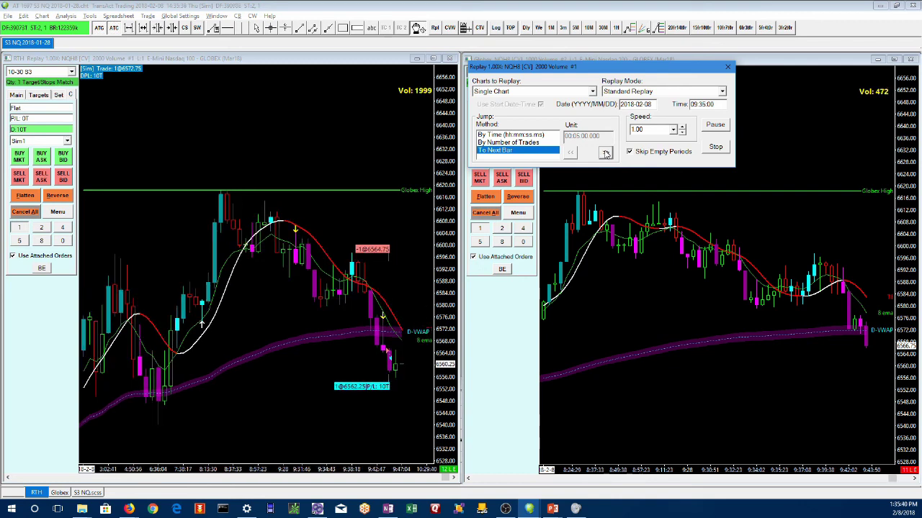
{"action": "left_click", "coordinate": [606, 153]}
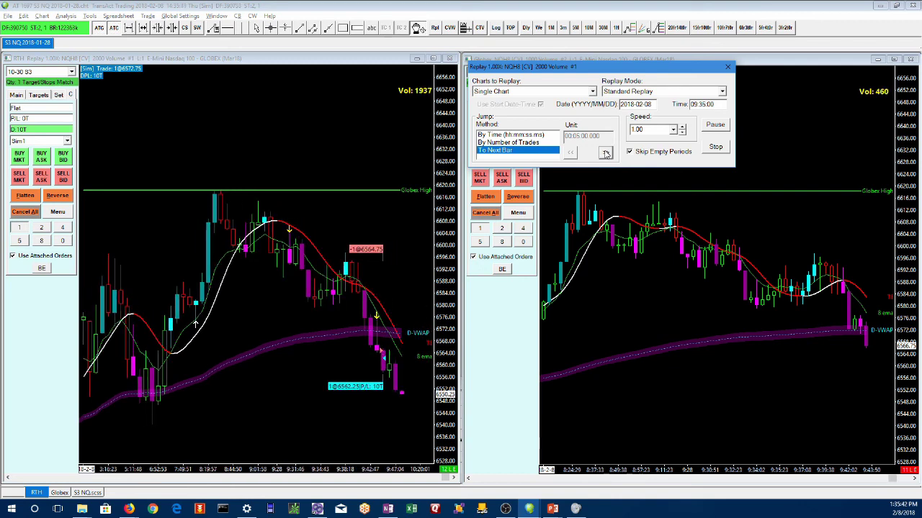
{"action": "left_click", "coordinate": [605, 153]}
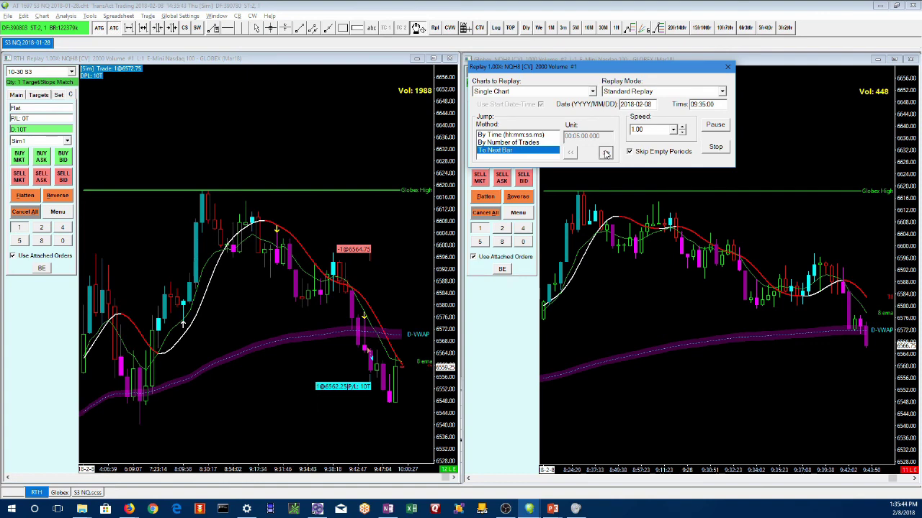
{"action": "left_click", "coordinate": [605, 153]}
{"action": "left_click", "coordinate": [606, 153]}
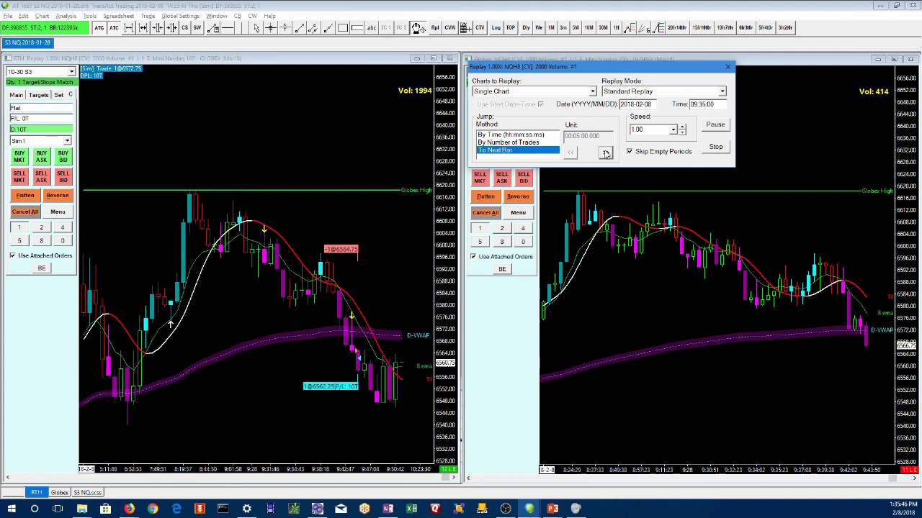
{"action": "left_click", "coordinate": [605, 154]}
{"action": "left_click", "coordinate": [605, 154]}
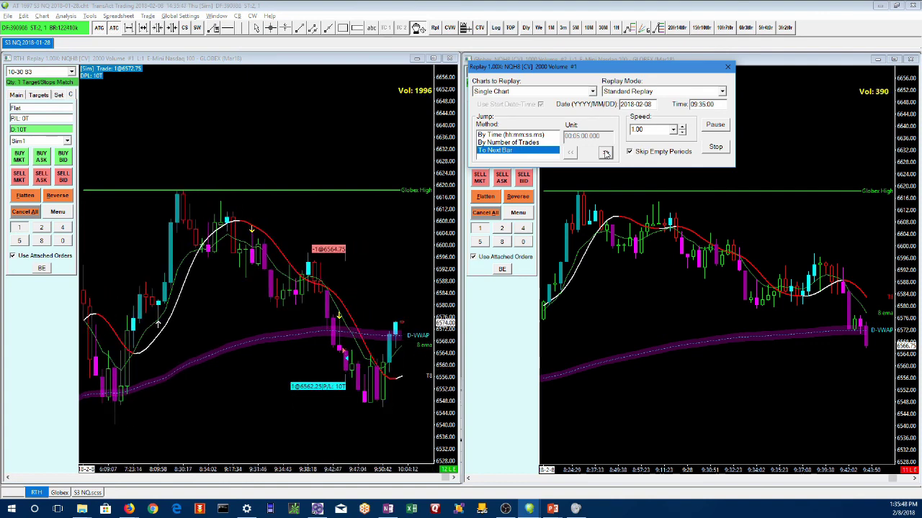
{"action": "left_click", "coordinate": [605, 154]}
{"action": "left_click", "coordinate": [606, 154]}
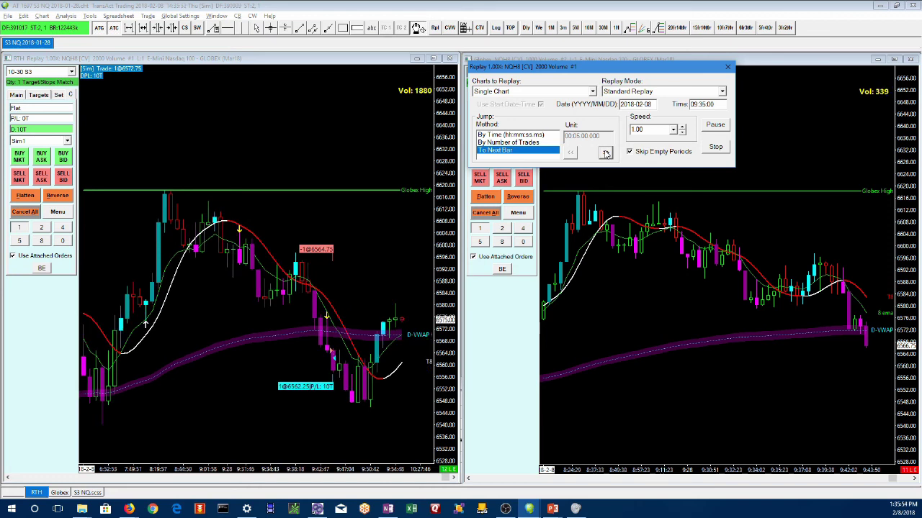
{"action": "left_click", "coordinate": [605, 153]}
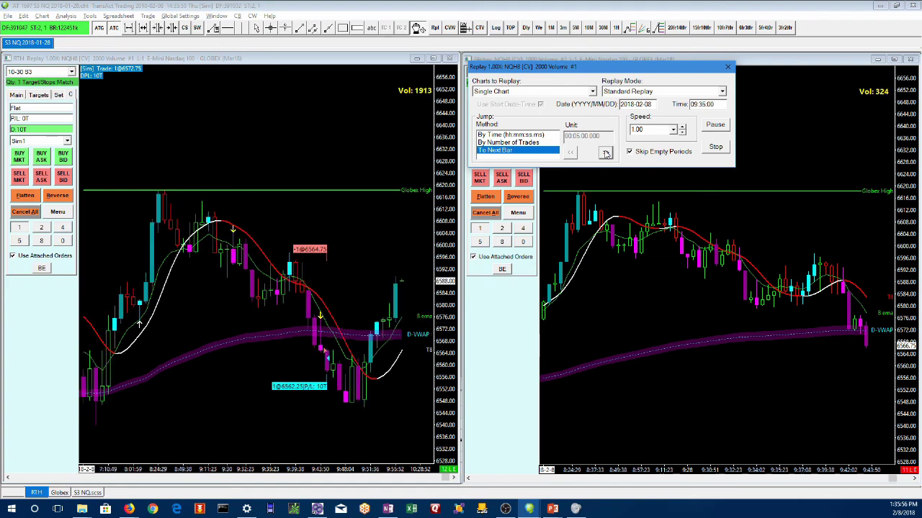
{"action": "left_click", "coordinate": [606, 154]}
{"action": "left_click", "coordinate": [606, 154]}
{"action": "left_click", "coordinate": [605, 154]}
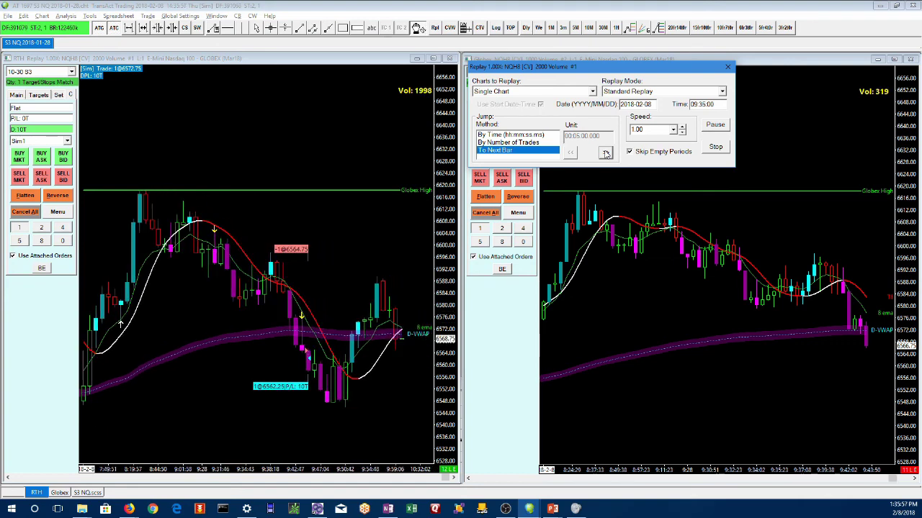
{"action": "left_click", "coordinate": [606, 153]}
{"action": "left_click", "coordinate": [606, 154]}
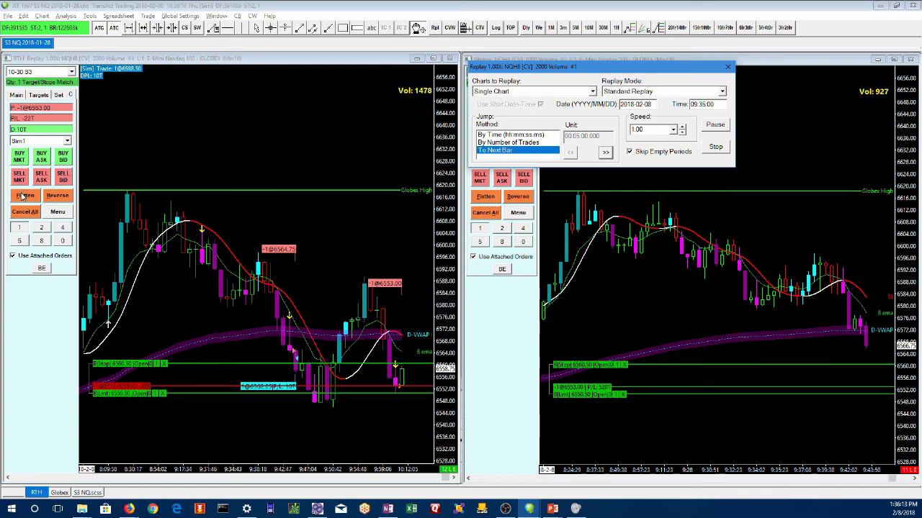
- Flatten the open short position and stop the chart replay
{"action": "left_click", "coordinate": [23, 198]}
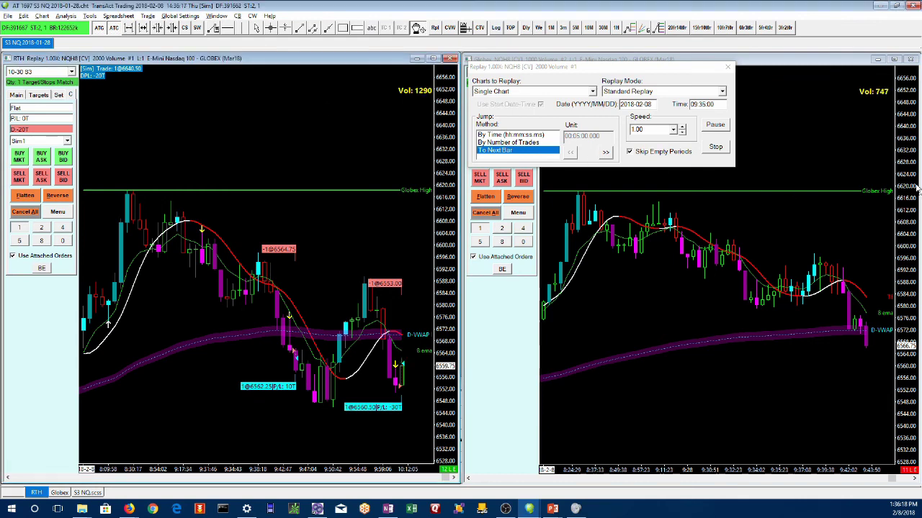
{"action": "left_click", "coordinate": [724, 147]}
{"action": "left_click", "coordinate": [726, 149]}
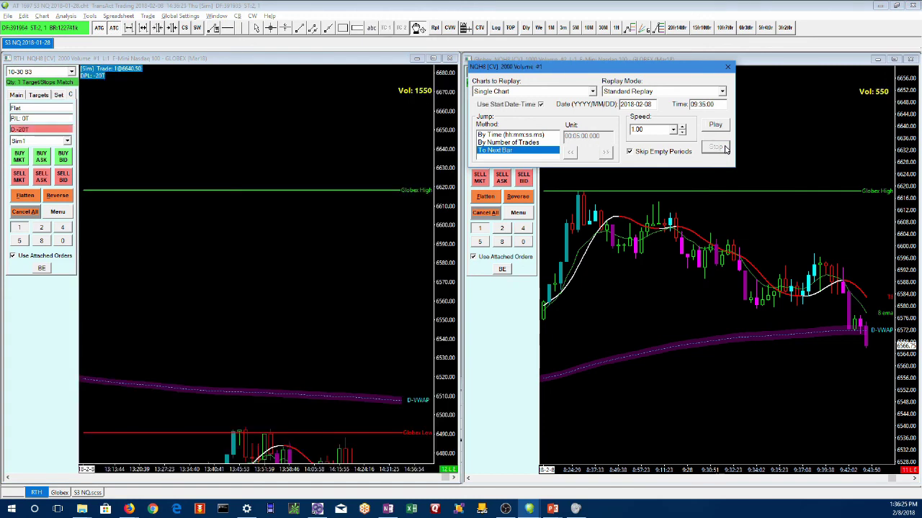
- Check the days to load in the RTH chart's settings without changing them, and go back to the chart's earliest bars
{"action": "left_click", "coordinate": [347, 312]}
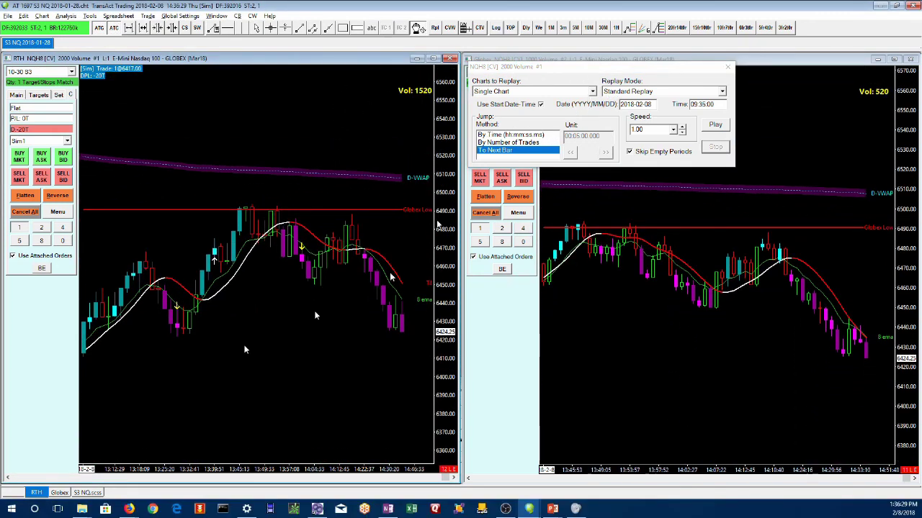
{"action": "right_click", "coordinate": [255, 133]}
{"action": "left_click", "coordinate": [284, 183]}
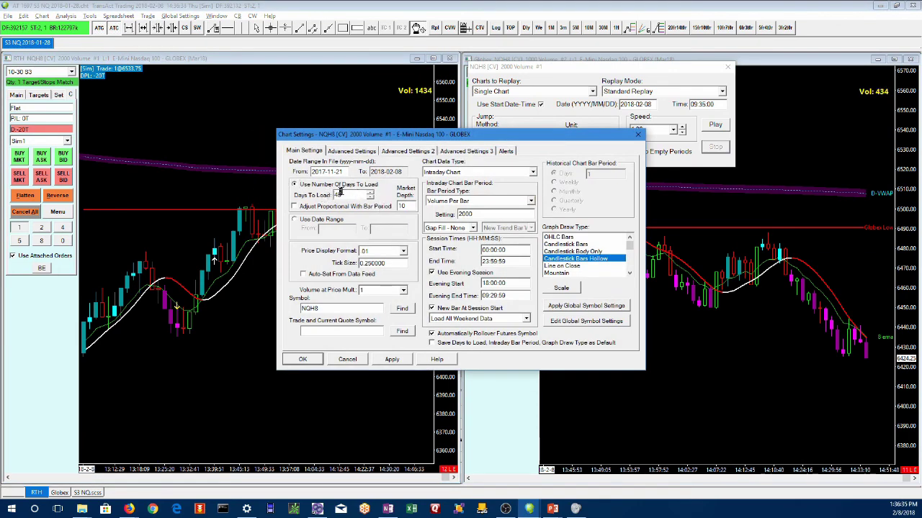
{"action": "left_click", "coordinate": [340, 360]}
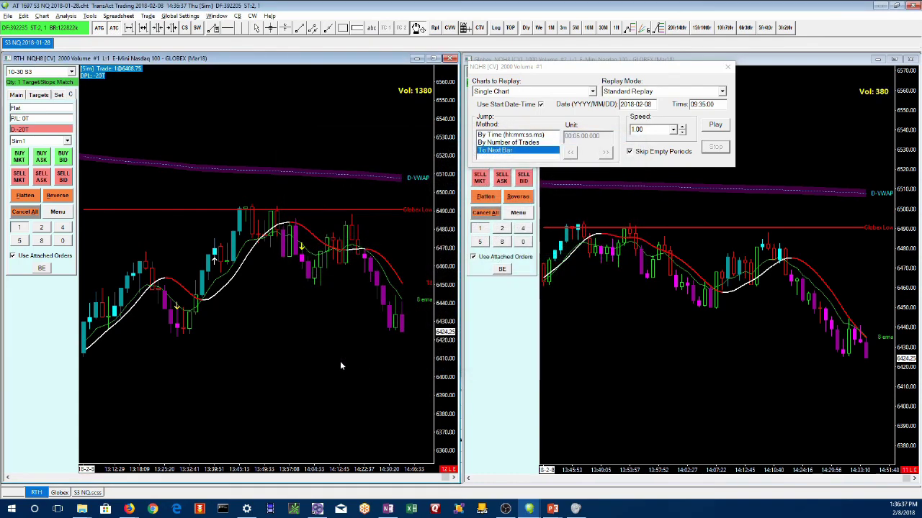
{"action": "left_click_drag", "start_coordinate": [446, 479], "coordinate": [10, 477]}
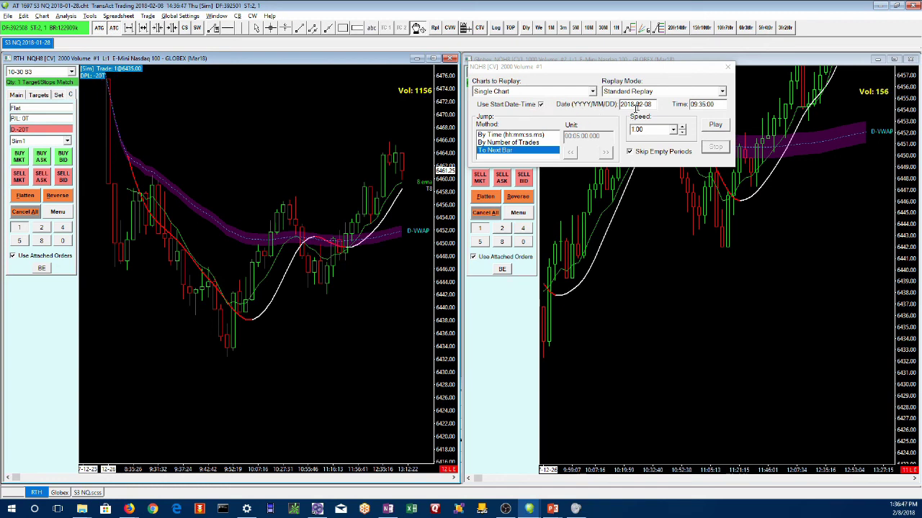
- Set the replay start date to 2017-12-26 and the start time to 09:29:00
{"action": "left_click", "coordinate": [633, 104]}
{"action": "key", "text": "BackSpace"}
{"action": "type", "text": "7"}
{"action": "key", "text": "Right"}
{"action": "key", "text": "Right"}
{"action": "key", "text": "BackSpace"}
{"action": "type", "text": "1"}
{"action": "key", "text": "Right"}
{"action": "key", "text": "Right"}
{"action": "key", "text": "Right"}
{"action": "key", "text": "Right"}
{"action": "key", "text": "BackSpace"}
{"action": "key", "text": "BackSpace"}
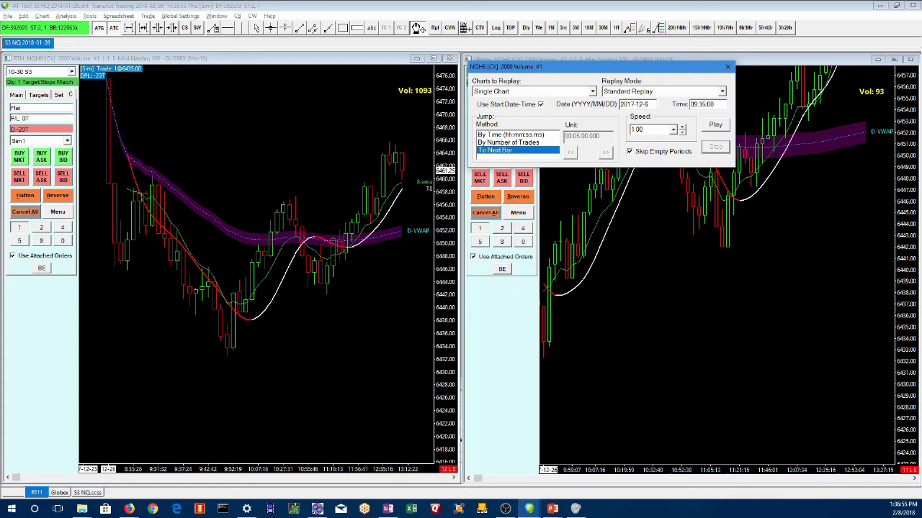
{"action": "left_click", "coordinate": [712, 148]}
- Start the replay in Accurate Trading System Back Test Mode at speed 60, clearing the previous Sim1 trade data
{"action": "left_click", "coordinate": [720, 92]}
{"action": "left_click", "coordinate": [704, 111]}
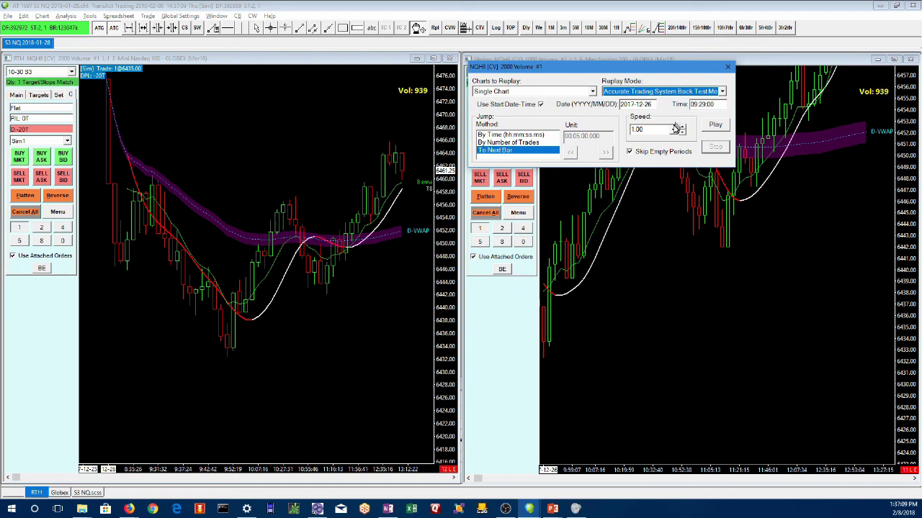
{"action": "left_click", "coordinate": [672, 130]}
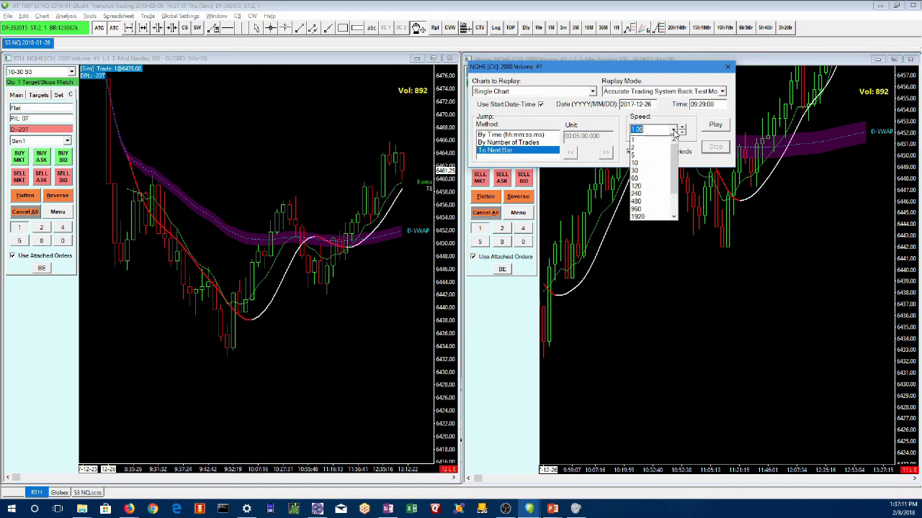
{"action": "left_click", "coordinate": [654, 177]}
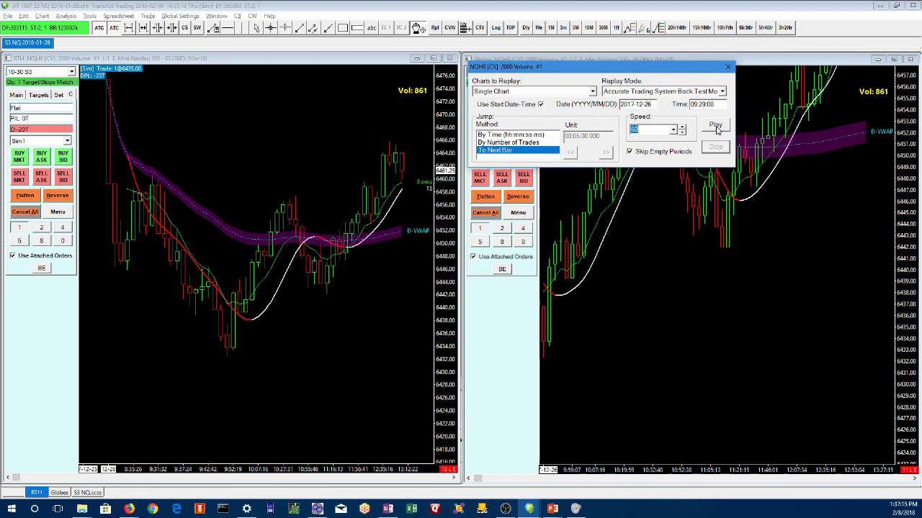
{"action": "left_click", "coordinate": [715, 126]}
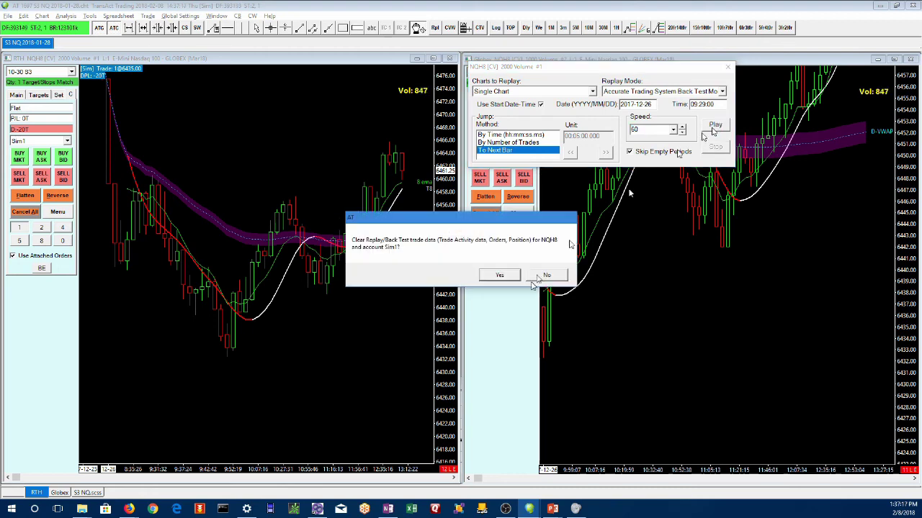
{"action": "left_click", "coordinate": [500, 277]}
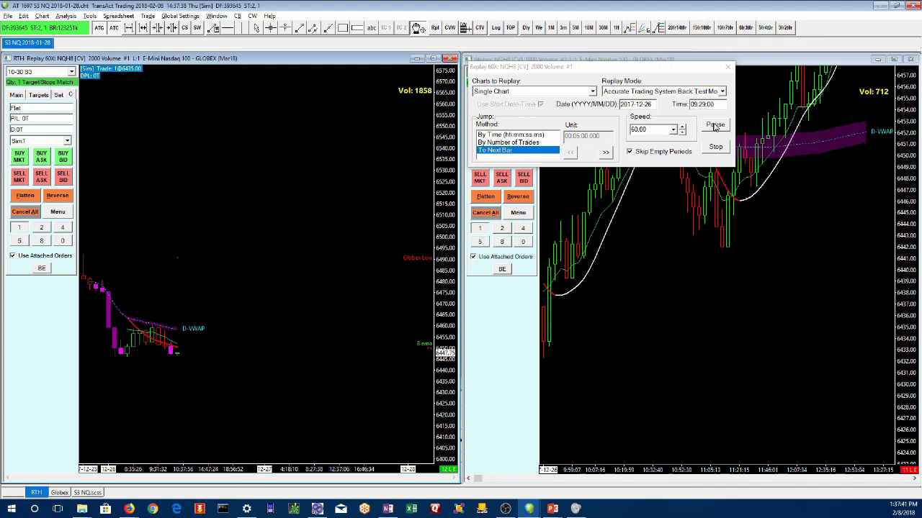
- Pause the back test replay and turn off Trade Simulation Mode, agreeing to disable it
{"action": "left_click", "coordinate": [715, 126]}
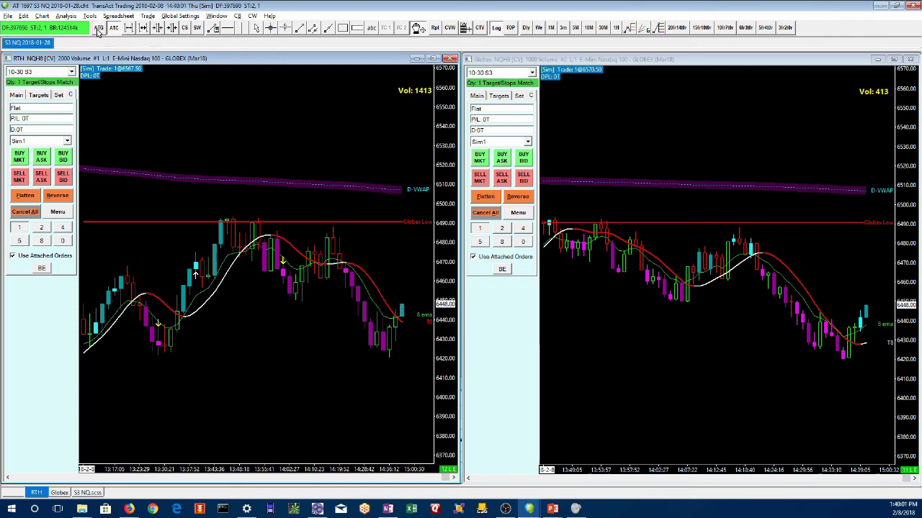
{"action": "left_click", "coordinate": [148, 16]}
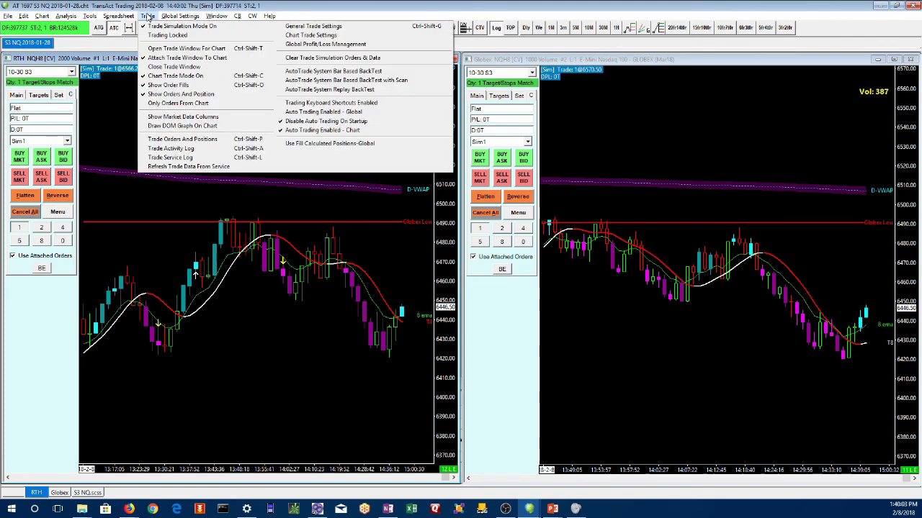
{"action": "left_click", "coordinate": [170, 27]}
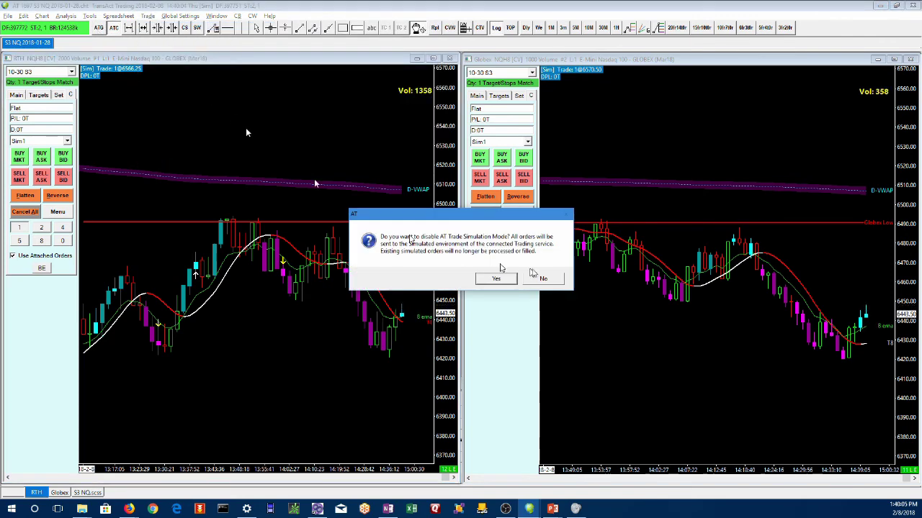
{"action": "left_click", "coordinate": [504, 280]}
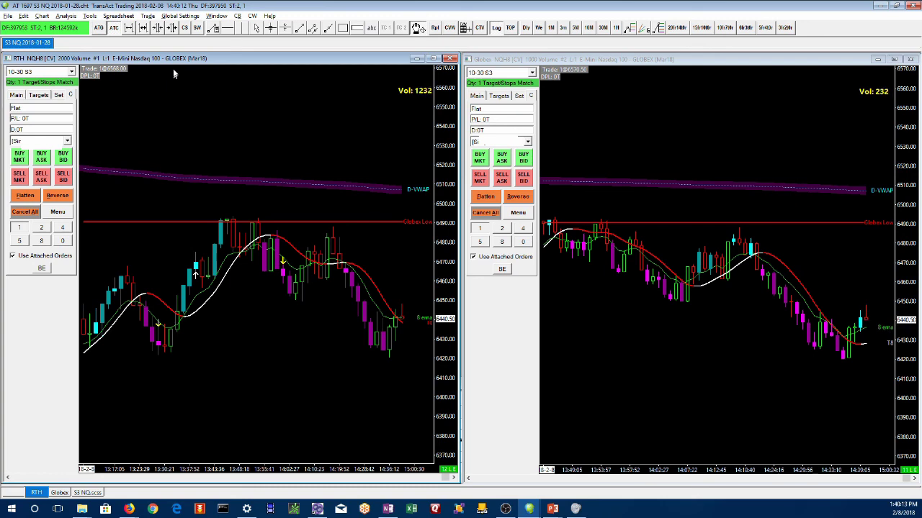
- Set Send Orders To Trade Service to Yes for the RTH chart's S3 NQ study and apply the study settings
{"action": "right_click", "coordinate": [208, 105]}
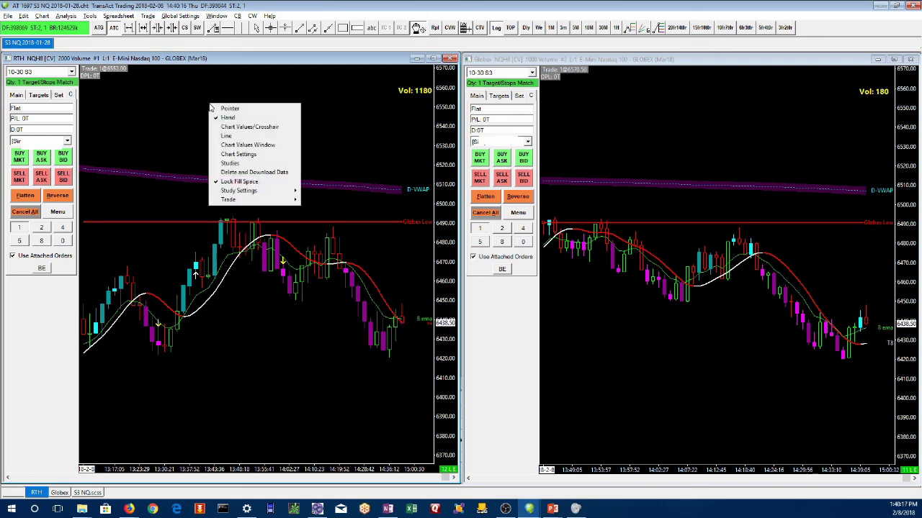
{"action": "left_click", "coordinate": [235, 164]}
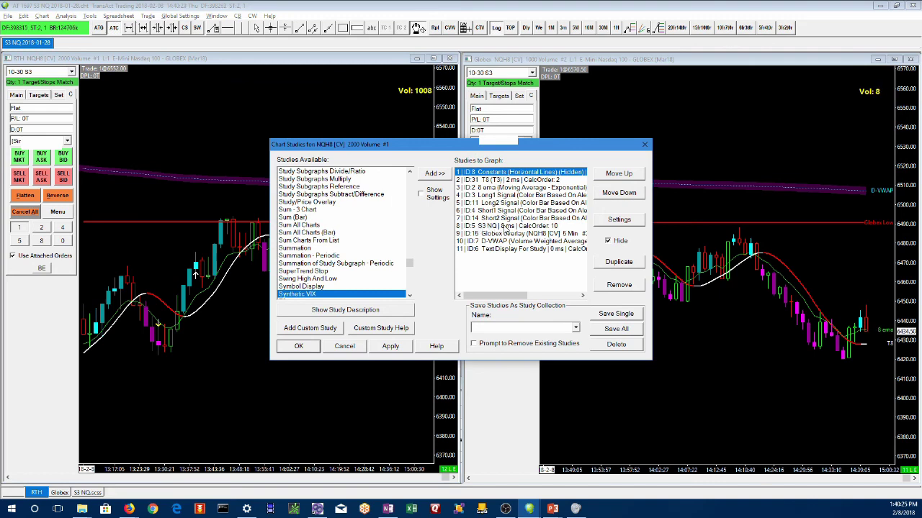
{"action": "double_click", "coordinate": [507, 227]}
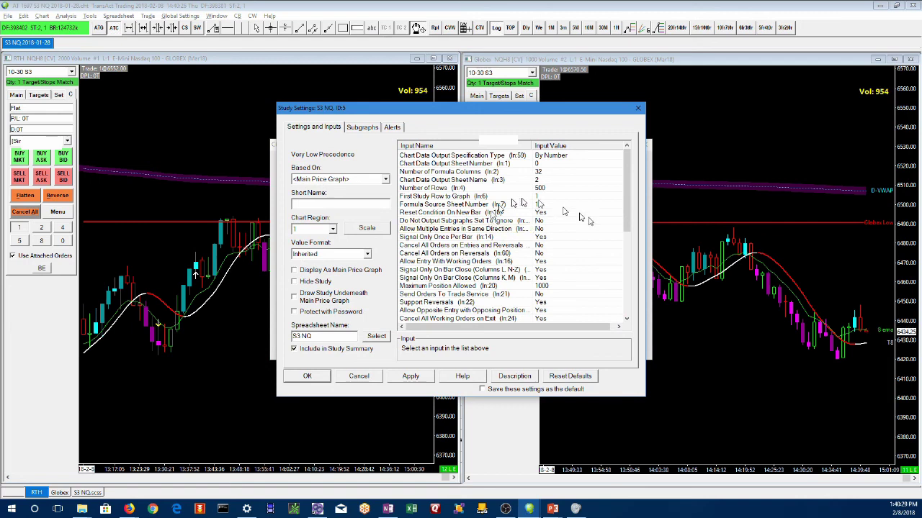
{"action": "left_click_drag", "start_coordinate": [628, 188], "coordinate": [627, 220]}
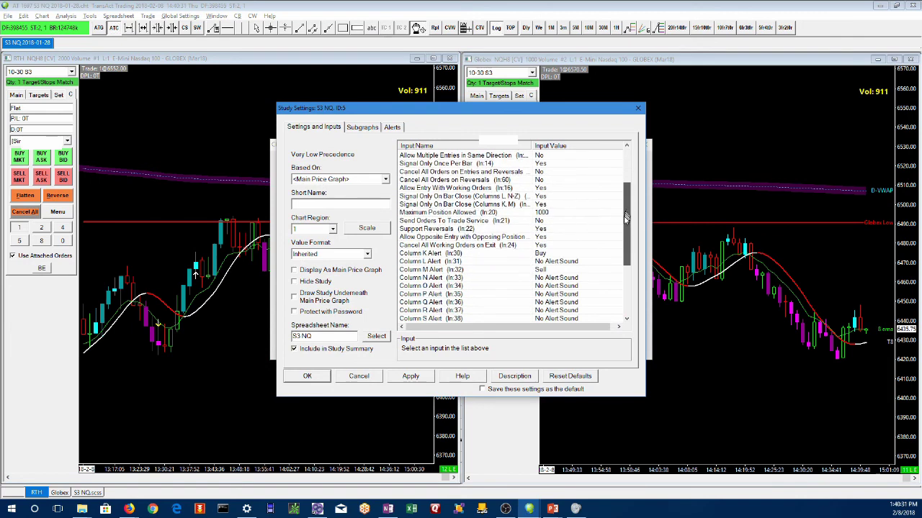
{"action": "left_click", "coordinate": [475, 222]}
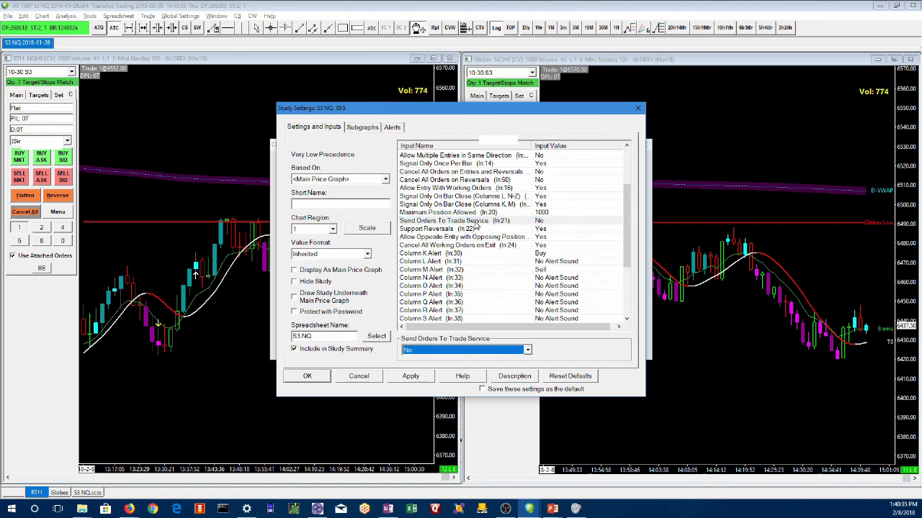
{"action": "left_click", "coordinate": [525, 351]}
{"action": "left_click", "coordinate": [492, 360]}
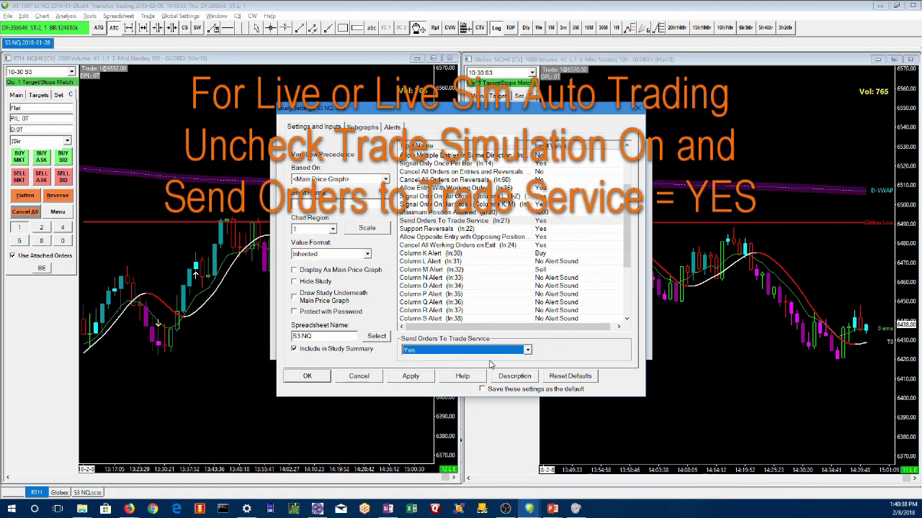
{"action": "left_click", "coordinate": [408, 377]}
{"action": "left_click", "coordinate": [307, 376]}
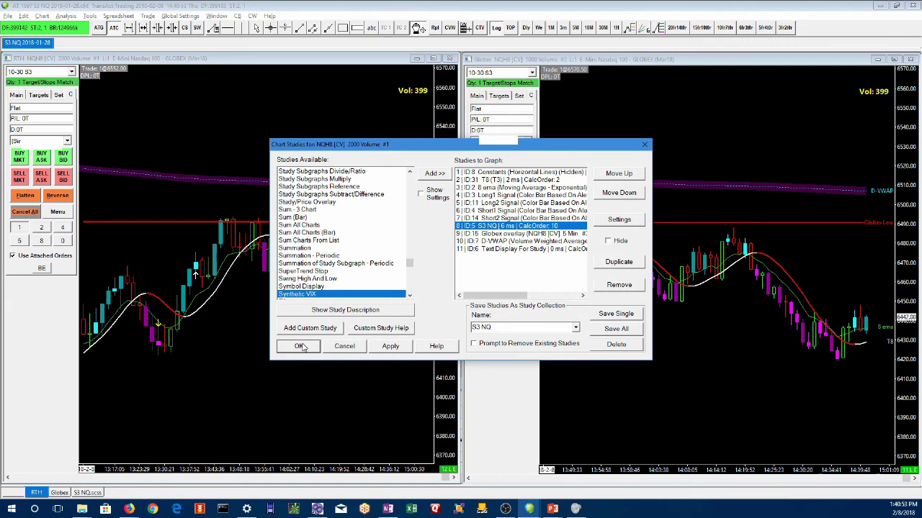
{"action": "left_click", "coordinate": [300, 346]}
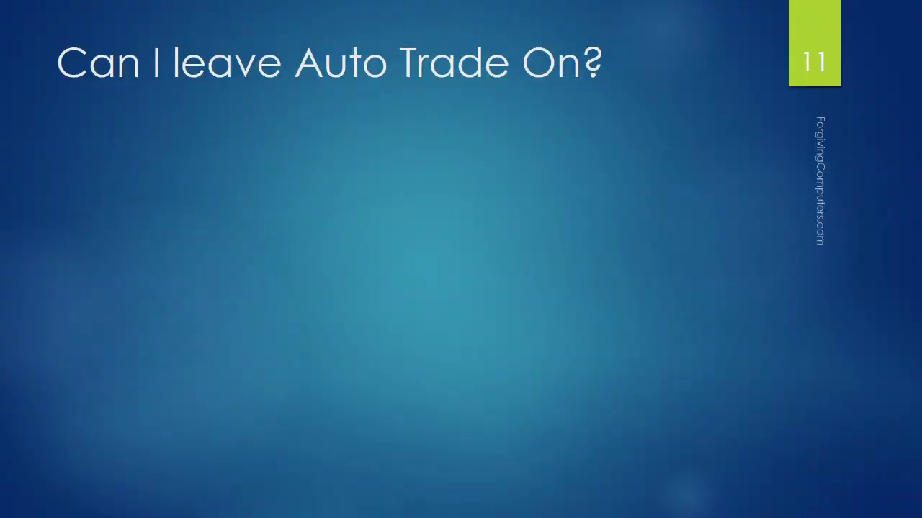
{"action": "key", "text": "Right"}
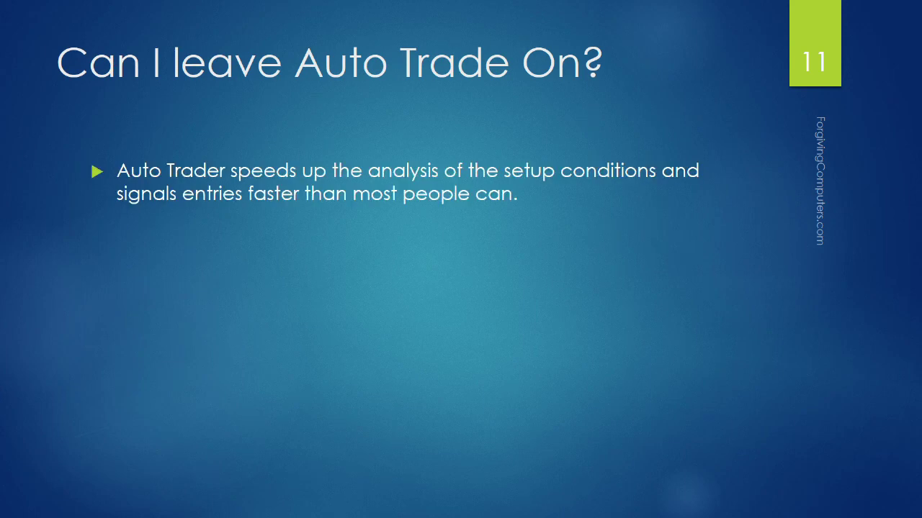